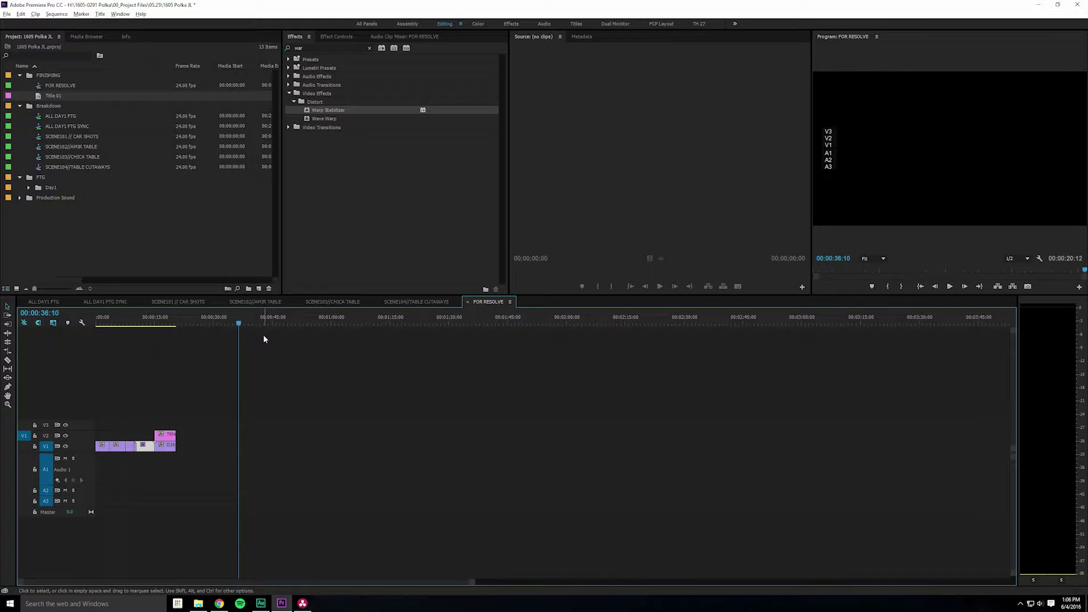
Step: Export the FOR RESOLVE sequence as a Final Cut Pro XML, overwriting the existing FINAL FOR RESOLVE file in the 06.04 ResolvePremiere folder
drag(229, 328, 131, 335)
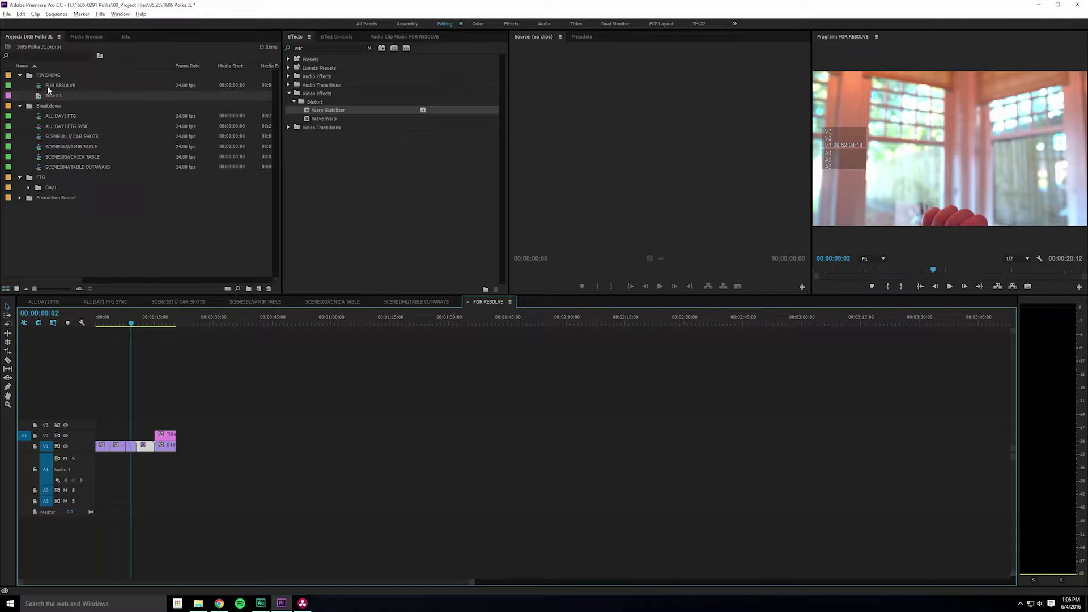
click(35, 85)
click(7, 13)
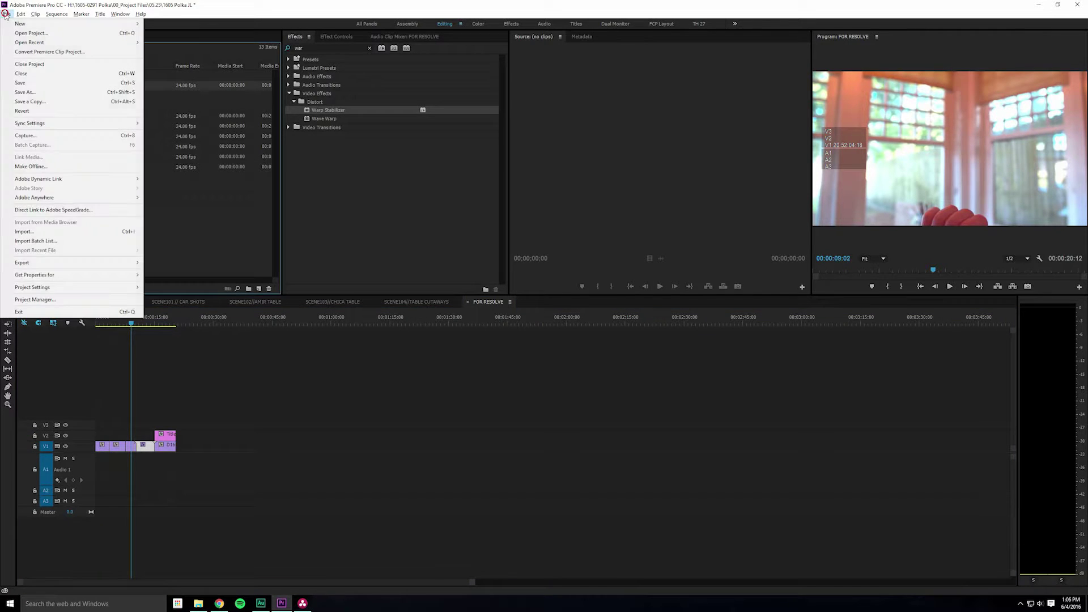
mouse_move(35, 14)
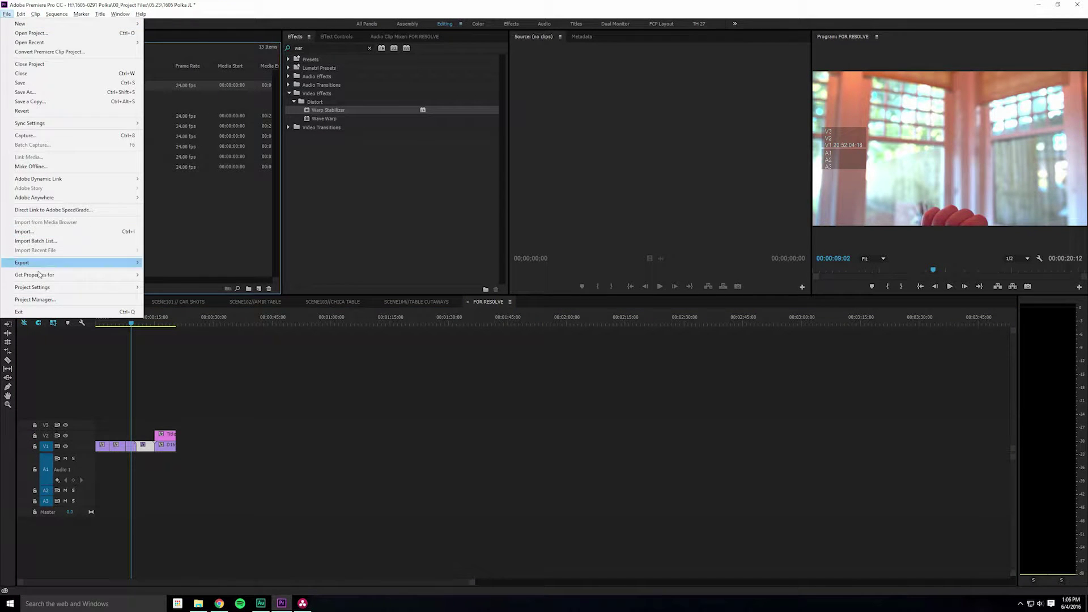
mouse_move(41, 267)
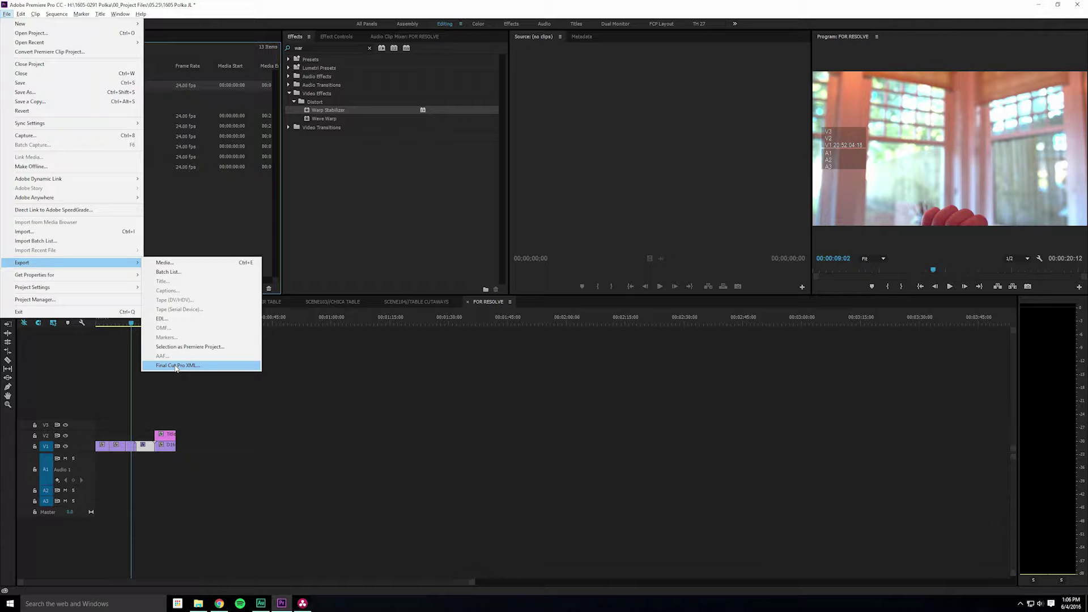
click(176, 368)
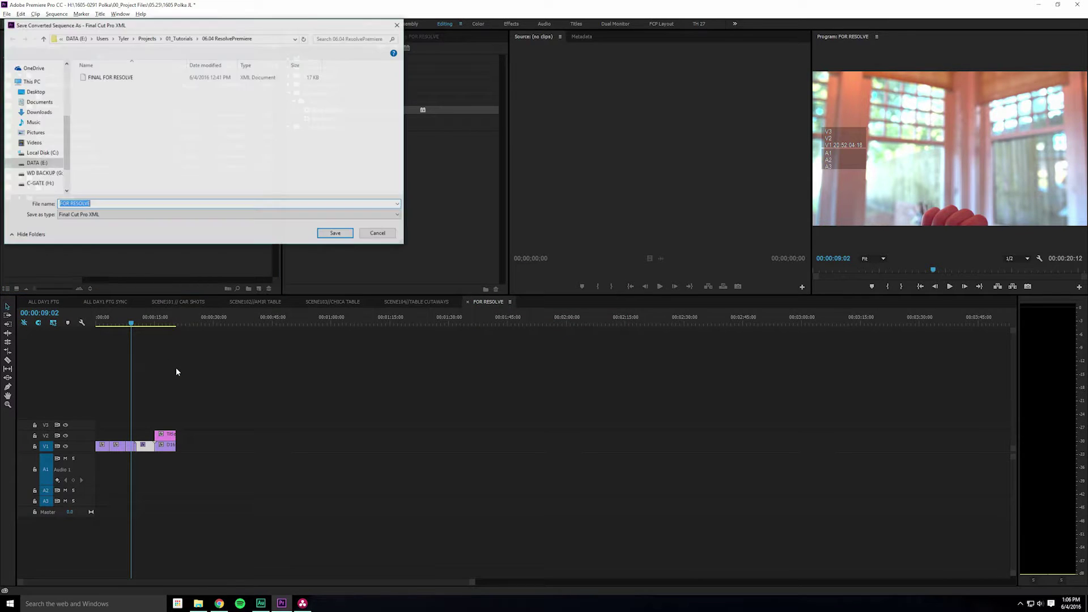
click(115, 77)
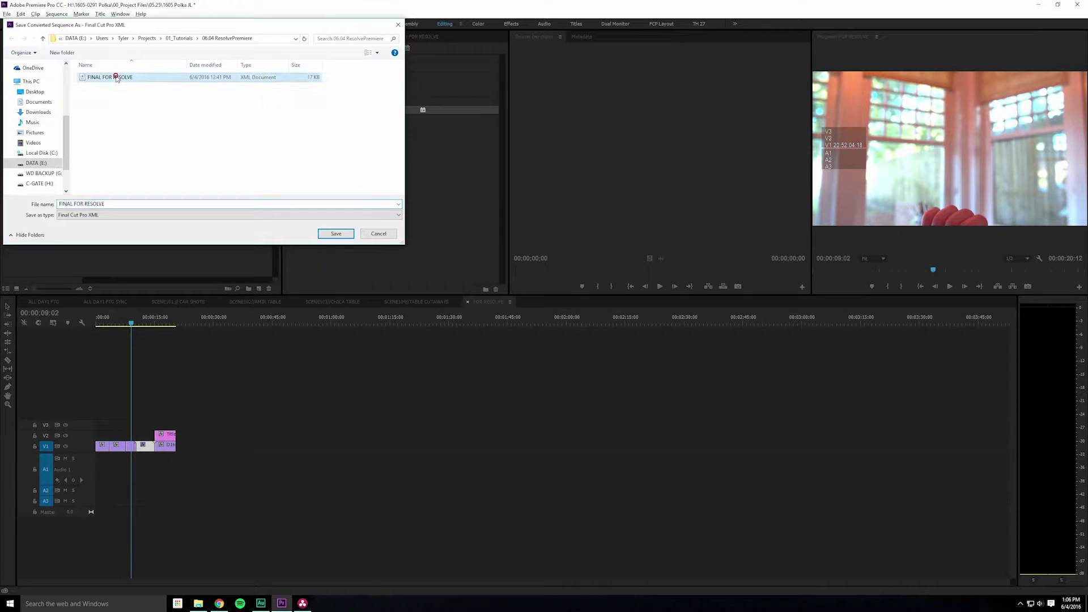
click(337, 233)
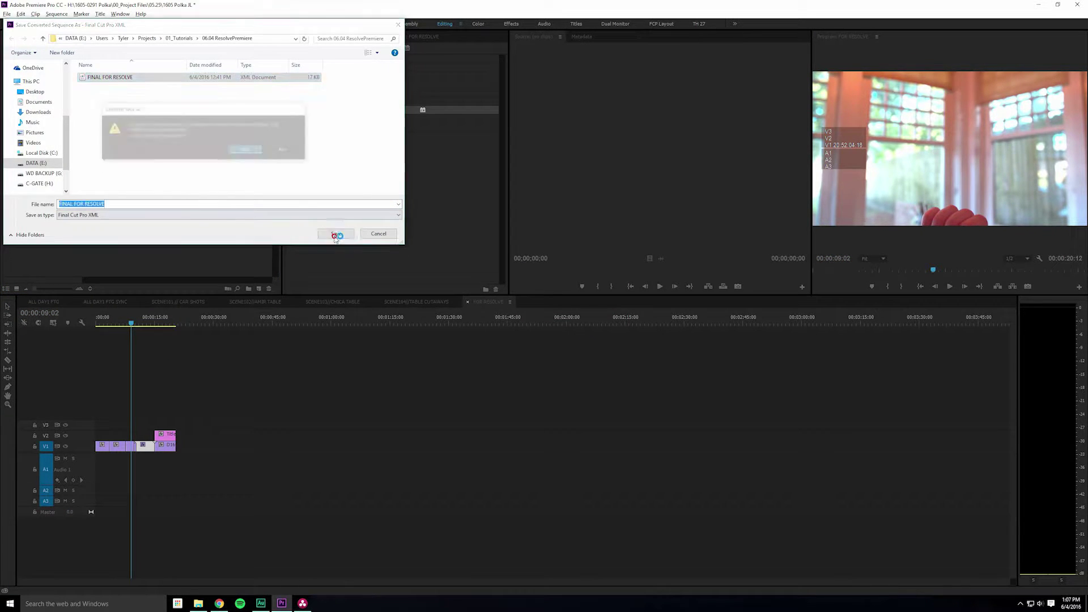
click(252, 150)
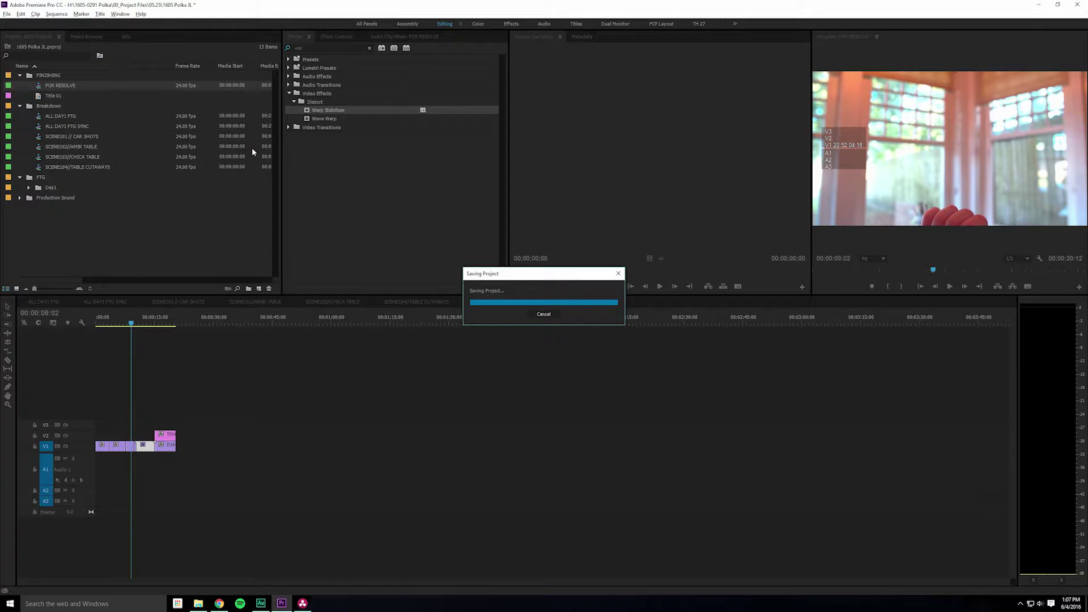
click(621, 333)
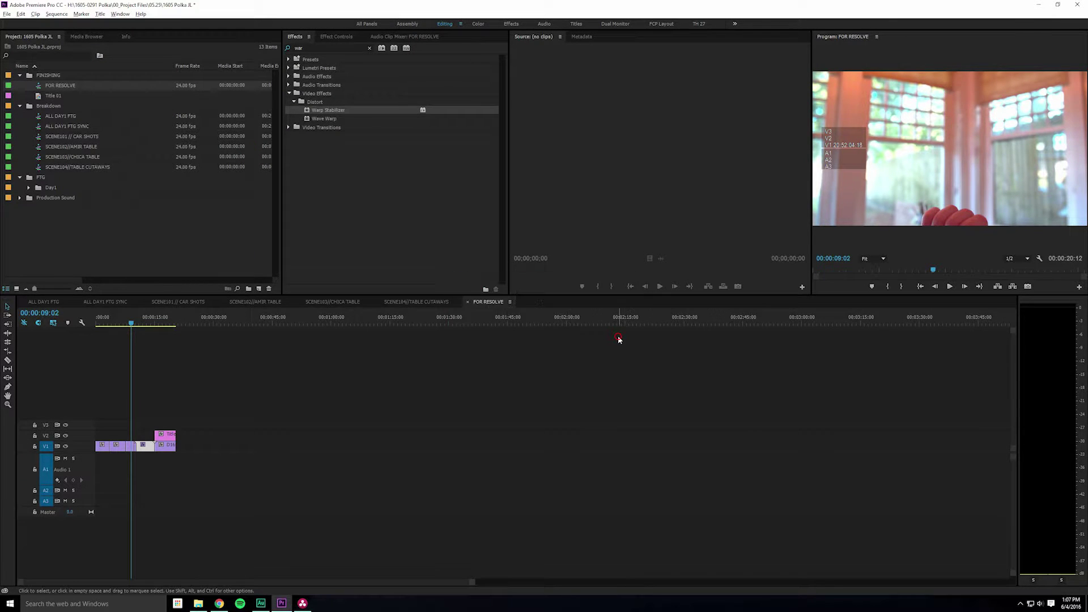
Step: Switch to DaVinci Resolve and add the 2015_10_23 and 2015_10_24 footage from H:\1605-0291 Polka\RAW FTG to the media pool
key(alt+Tab)
click(369, 334)
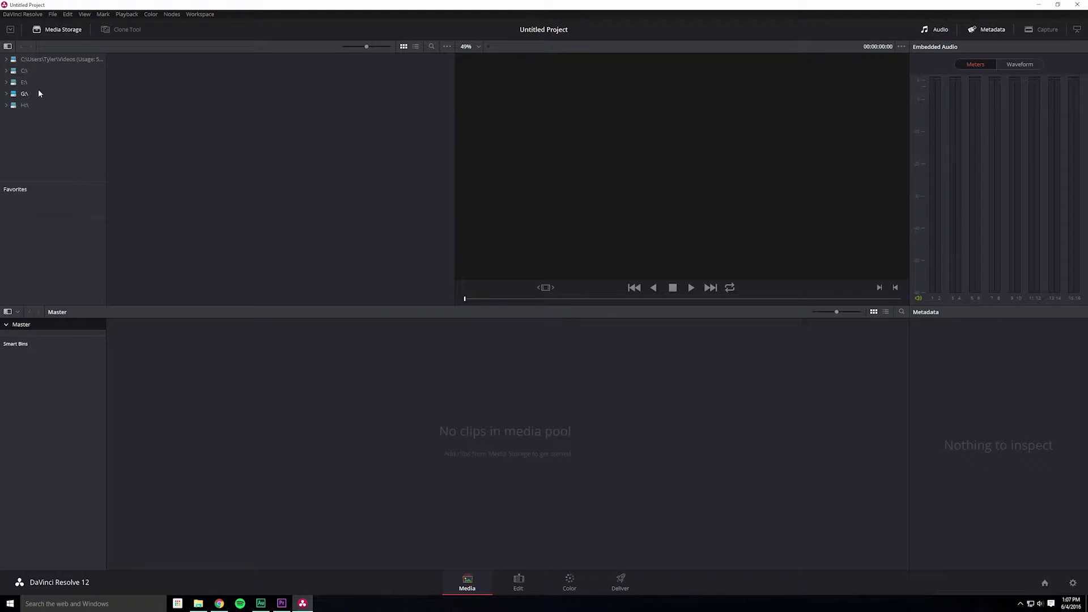
click(23, 106)
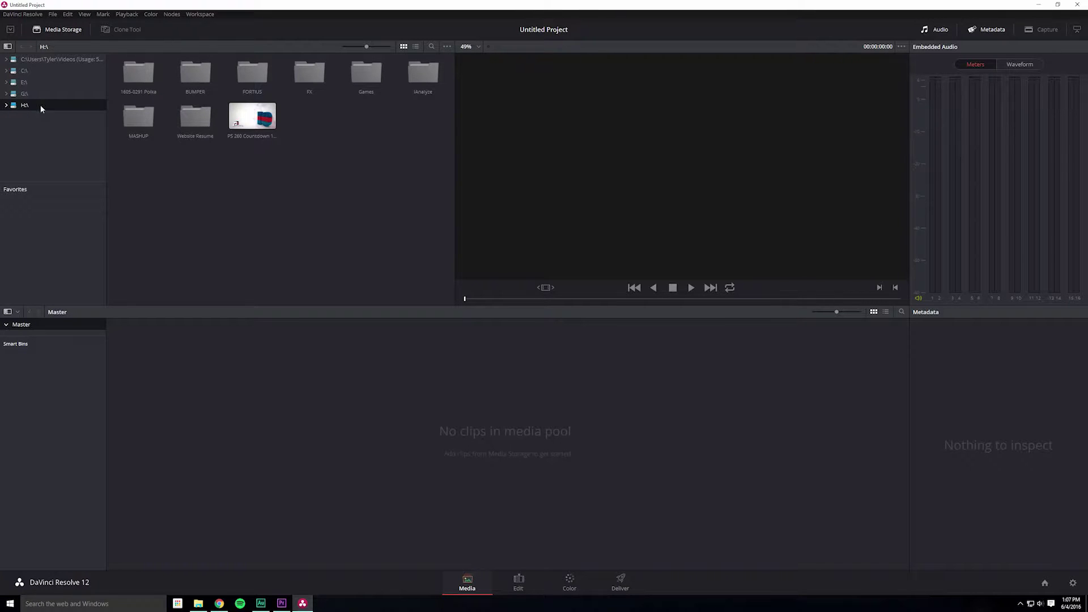
double_click(152, 78)
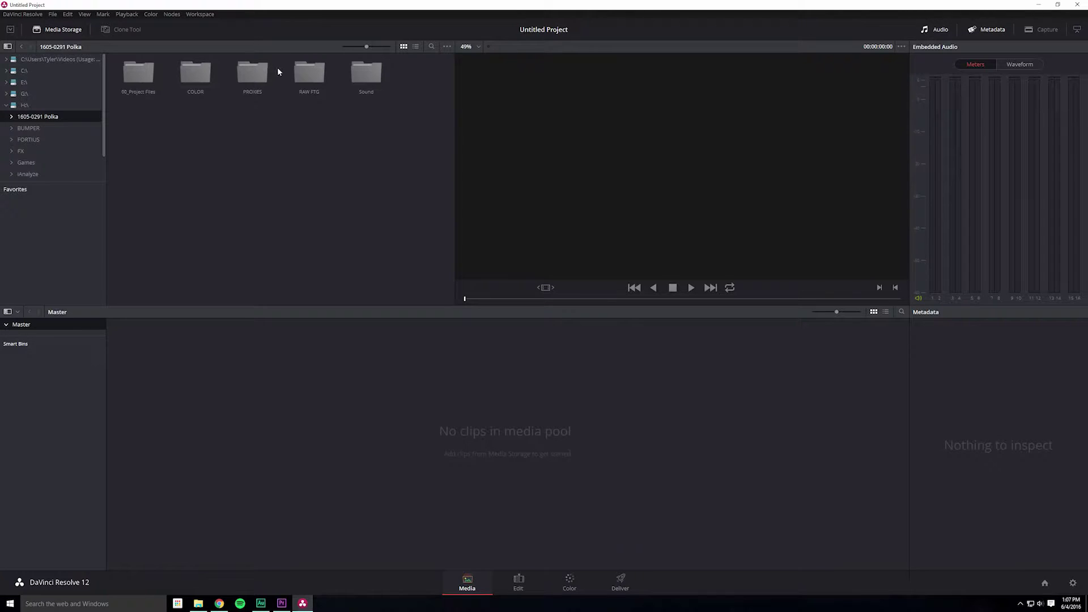
double_click(308, 71)
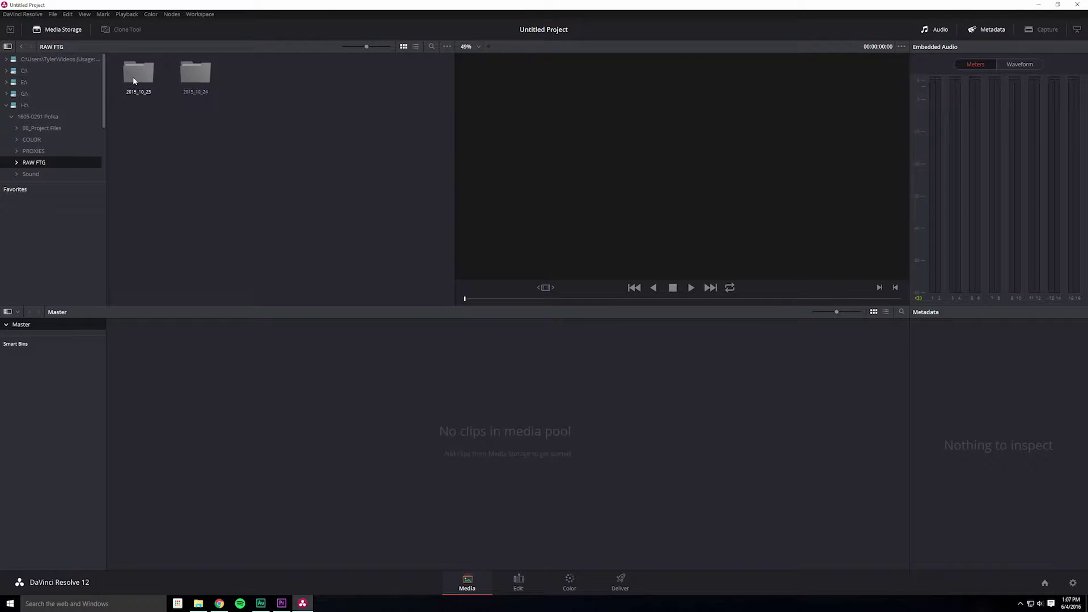
drag(129, 134, 268, 420)
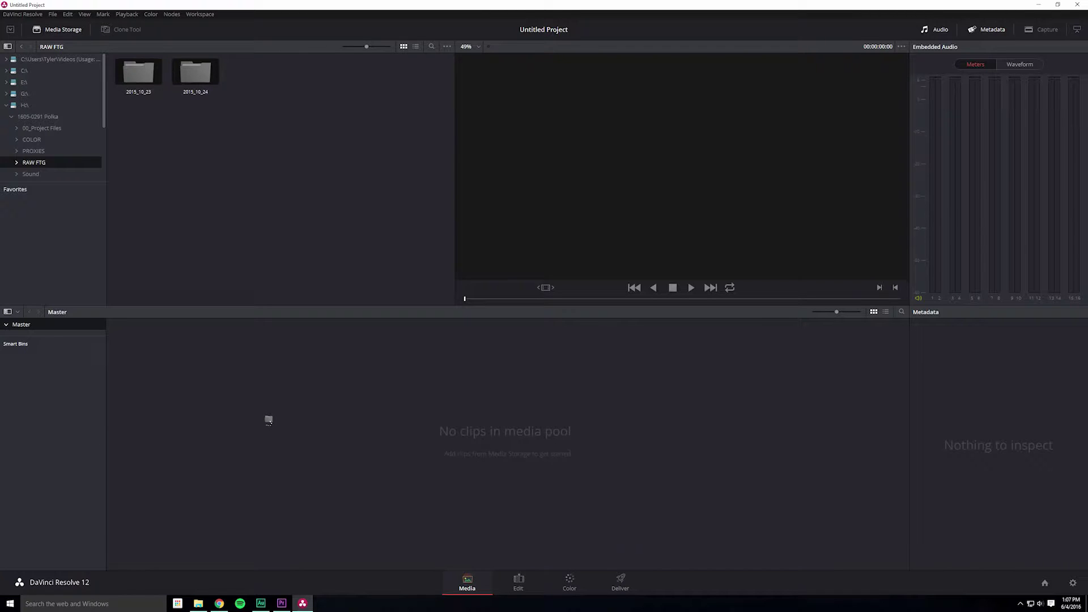
drag(269, 420, 269, 420)
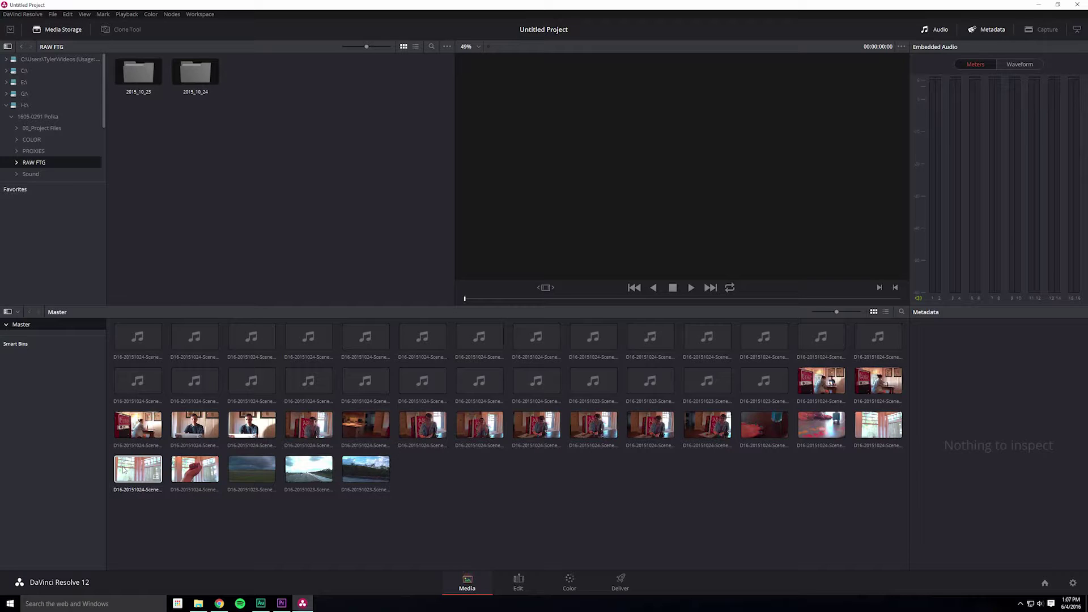
Step: On the Edit page, load the FINAL FOR RESOLVE XML from Projects\01_Tutorials\06.04 ResolvePremiere for timeline import
click(519, 581)
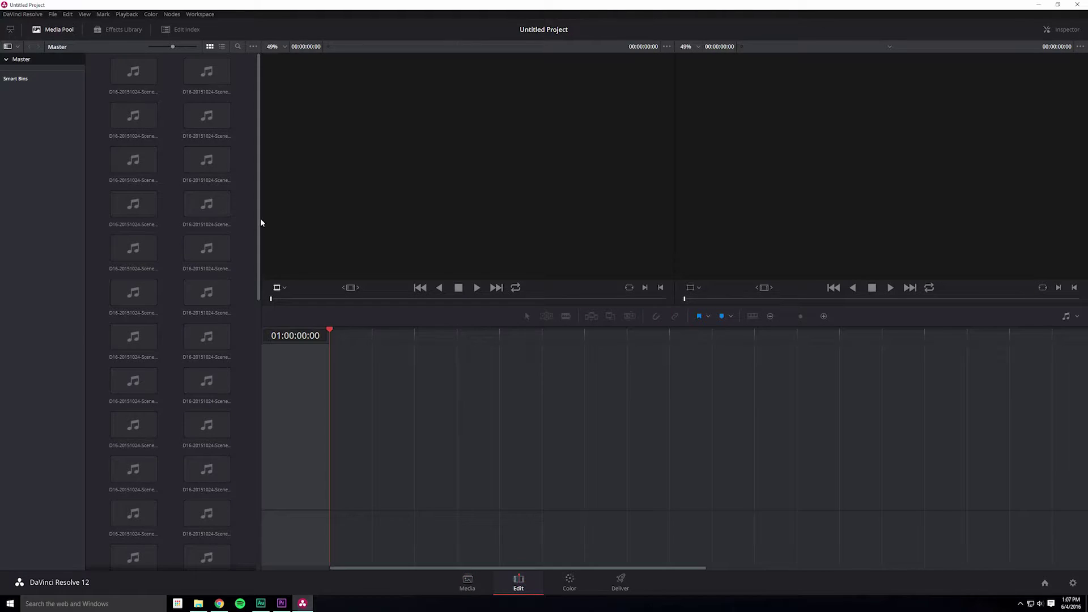
click(53, 14)
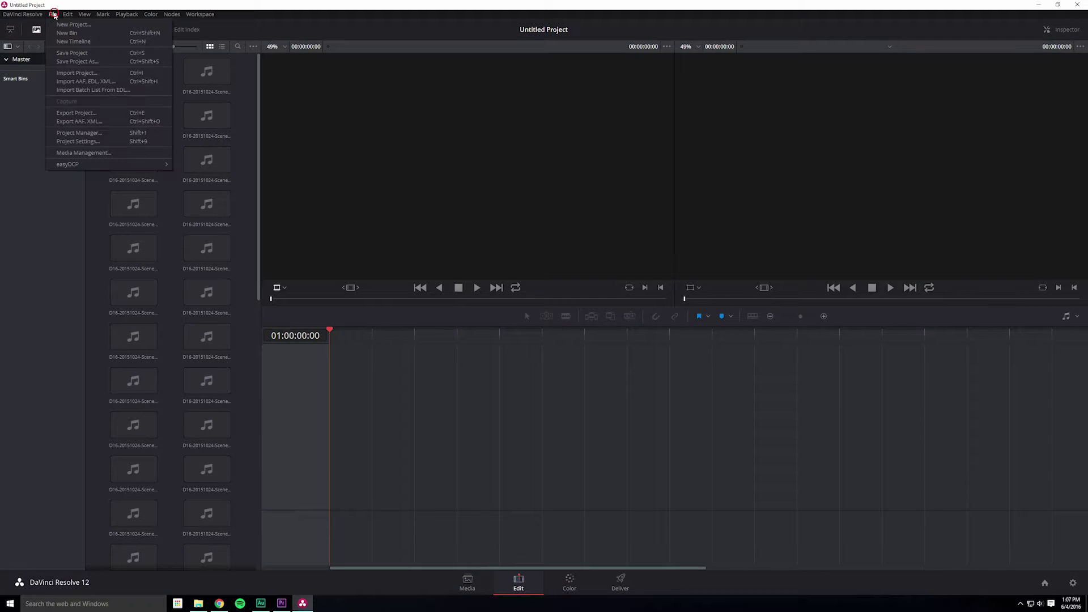
click(104, 82)
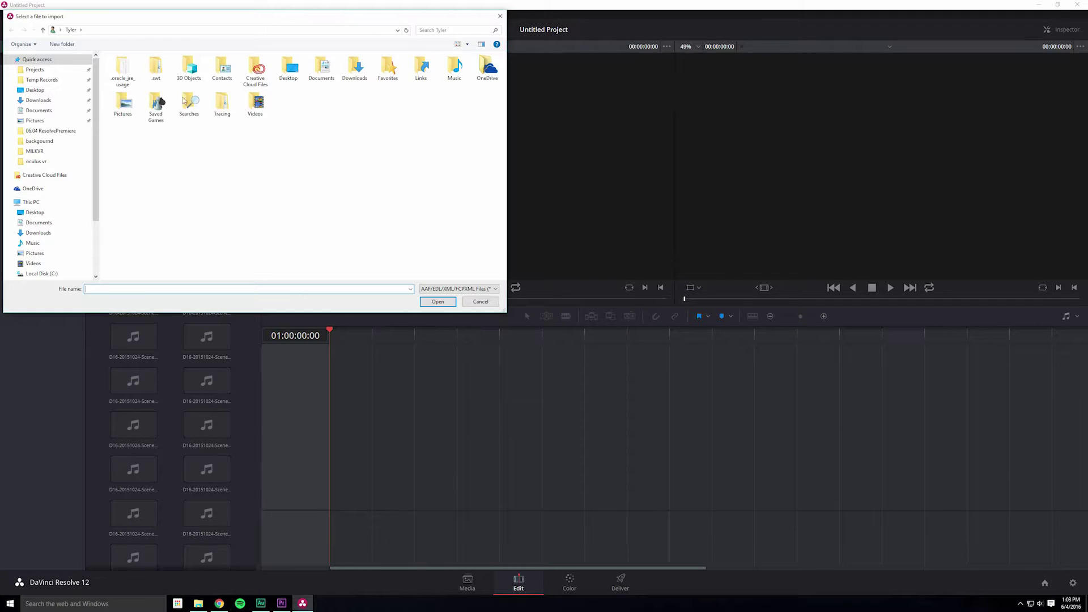
click(46, 70)
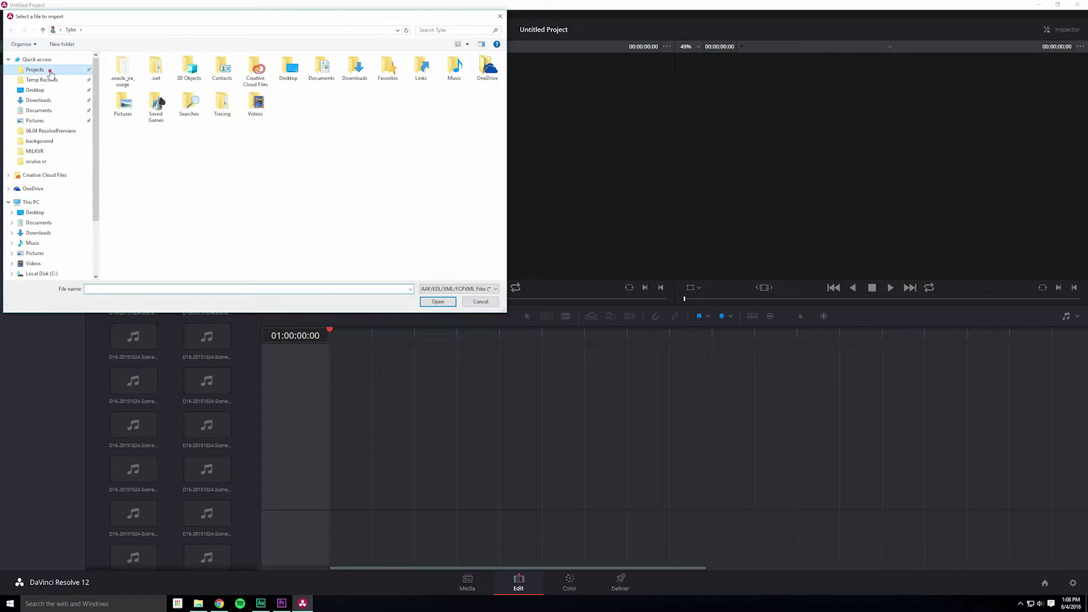
click(140, 88)
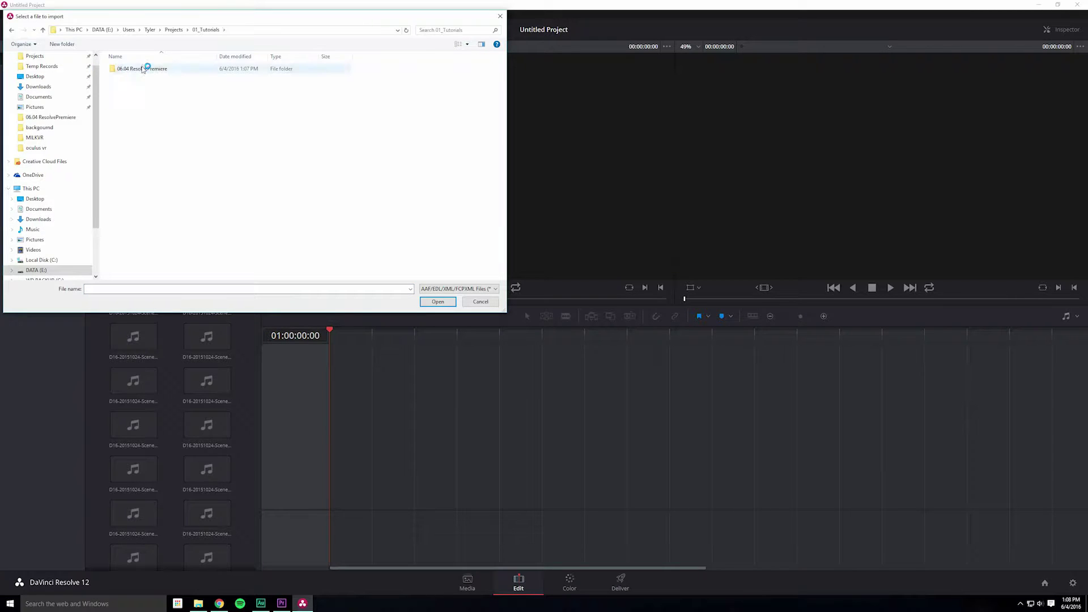
double_click(145, 69)
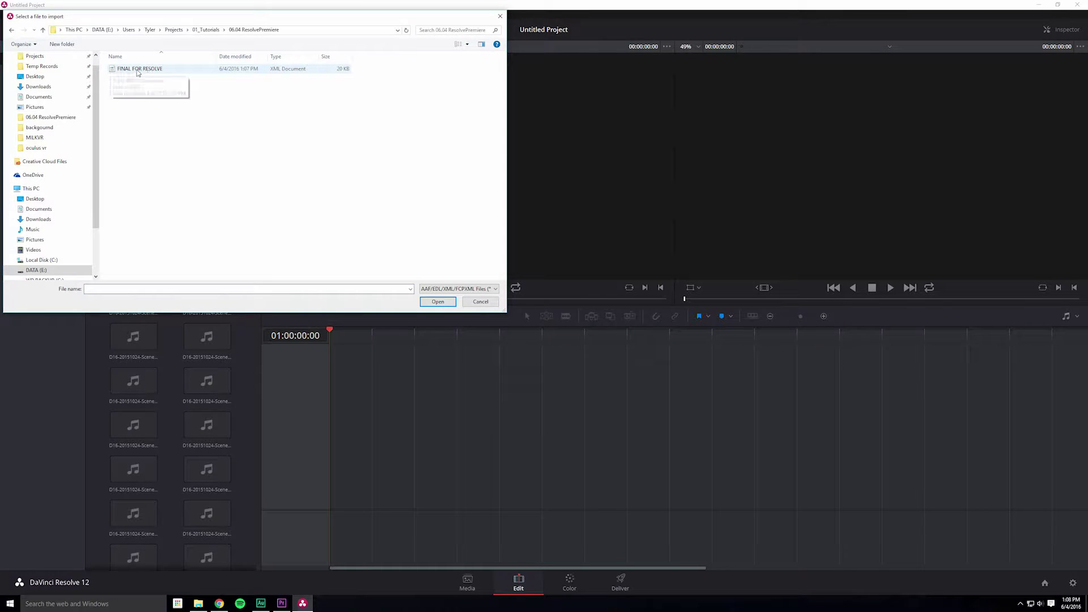
double_click(139, 69)
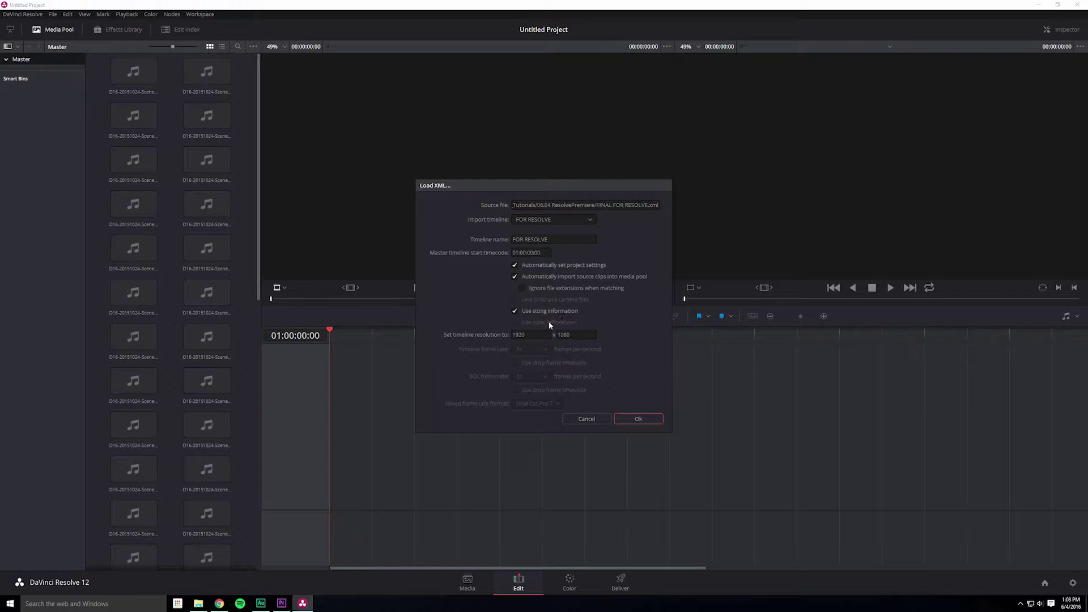
Step: Accept the XML import settings, decline searching another folder for the missing clip, and close the import log
click(626, 421)
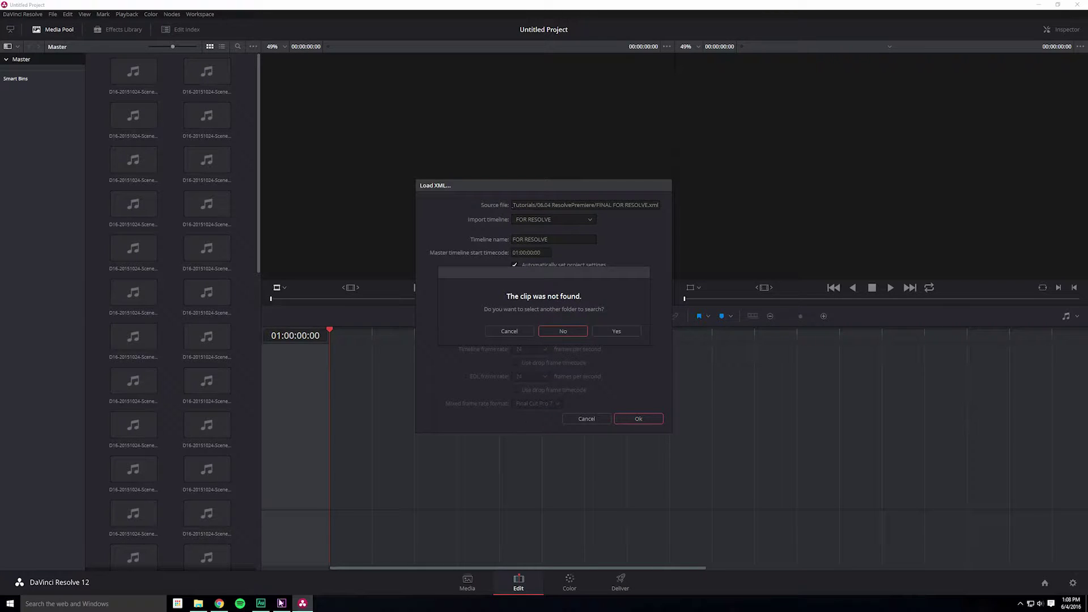
mouse_move(280, 605)
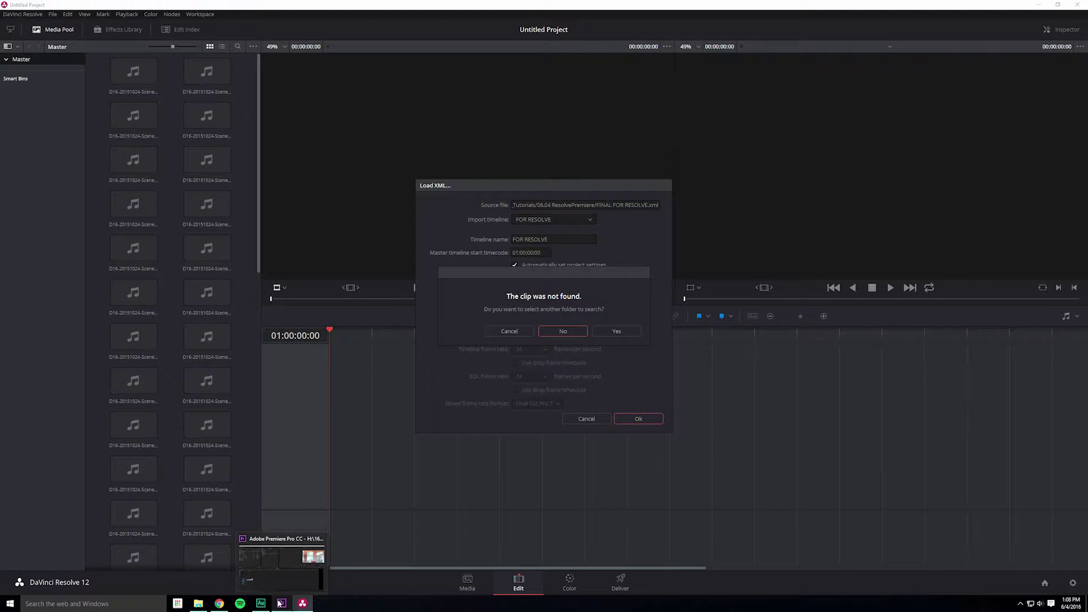
click(564, 331)
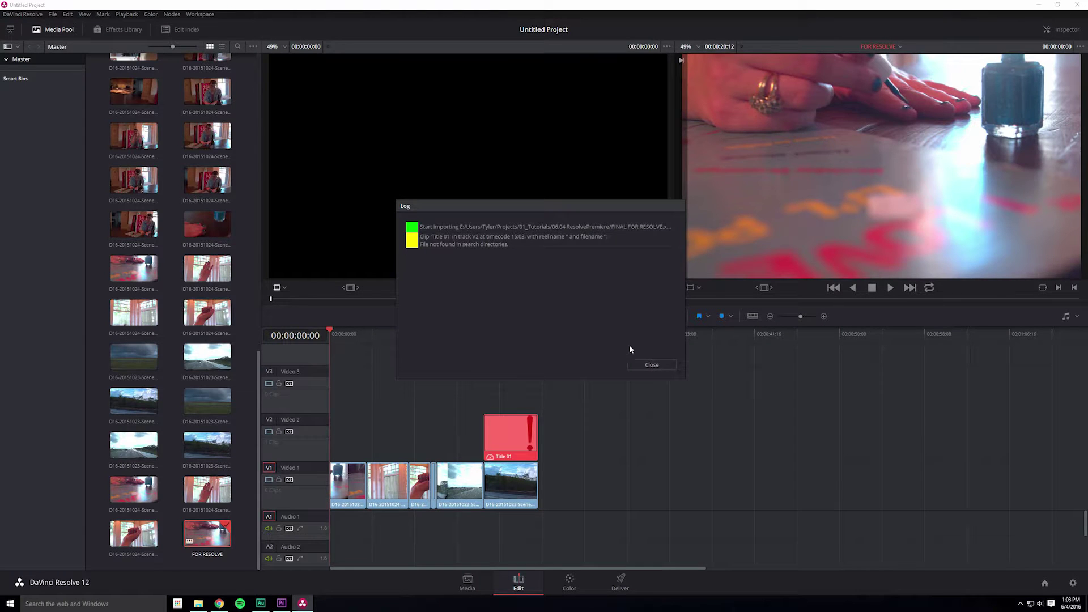
click(651, 365)
Step: Compare the offline Title 01 clip on the Resolve timeline with the original title on V2 in Premiere Pro
drag(363, 328, 519, 335)
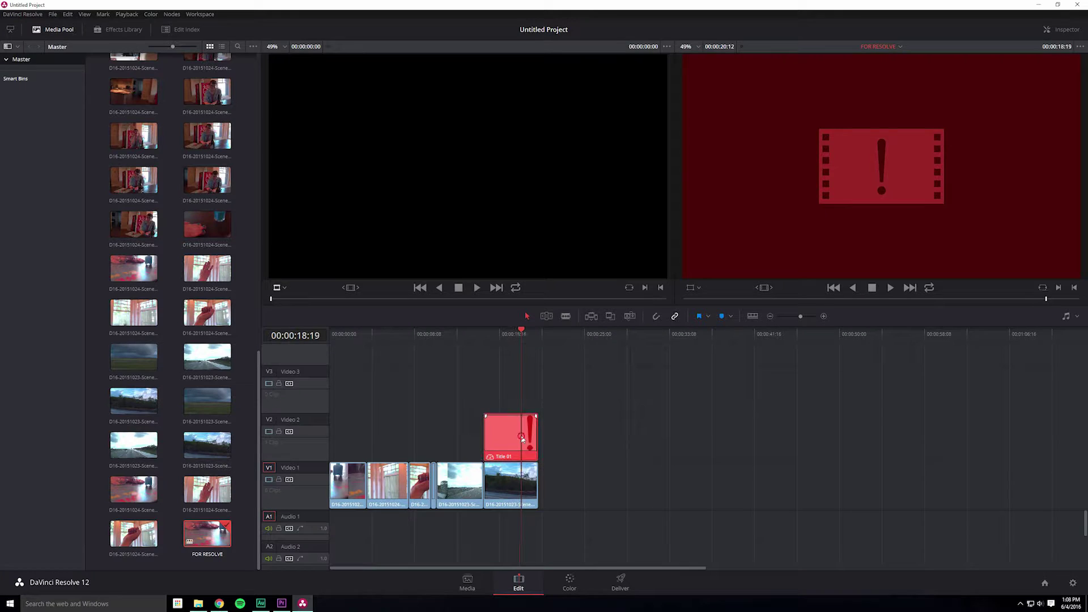
key(alt+Tab)
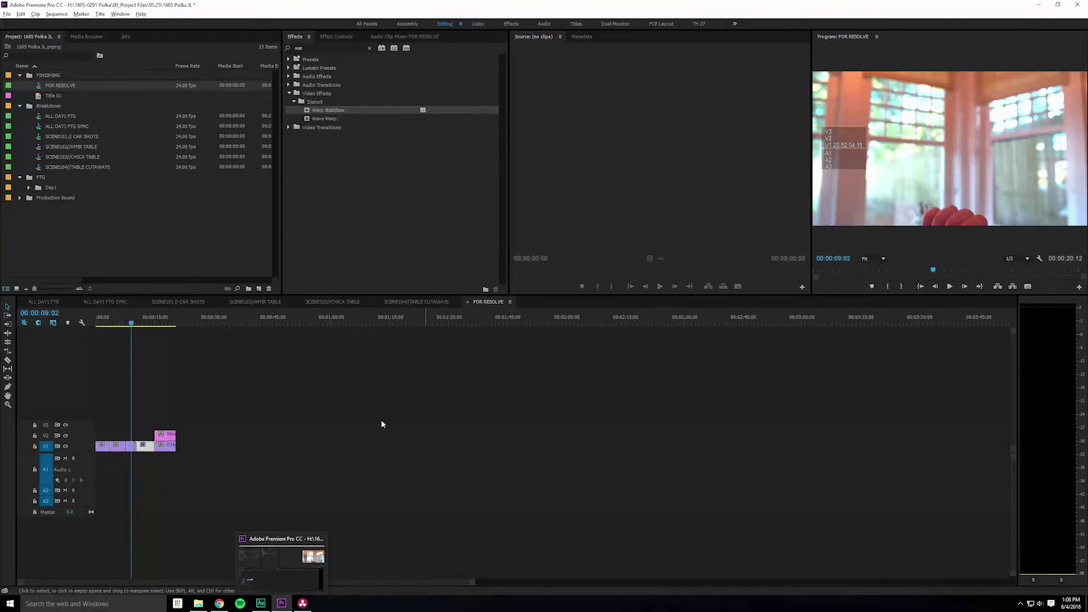
click(164, 323)
click(166, 436)
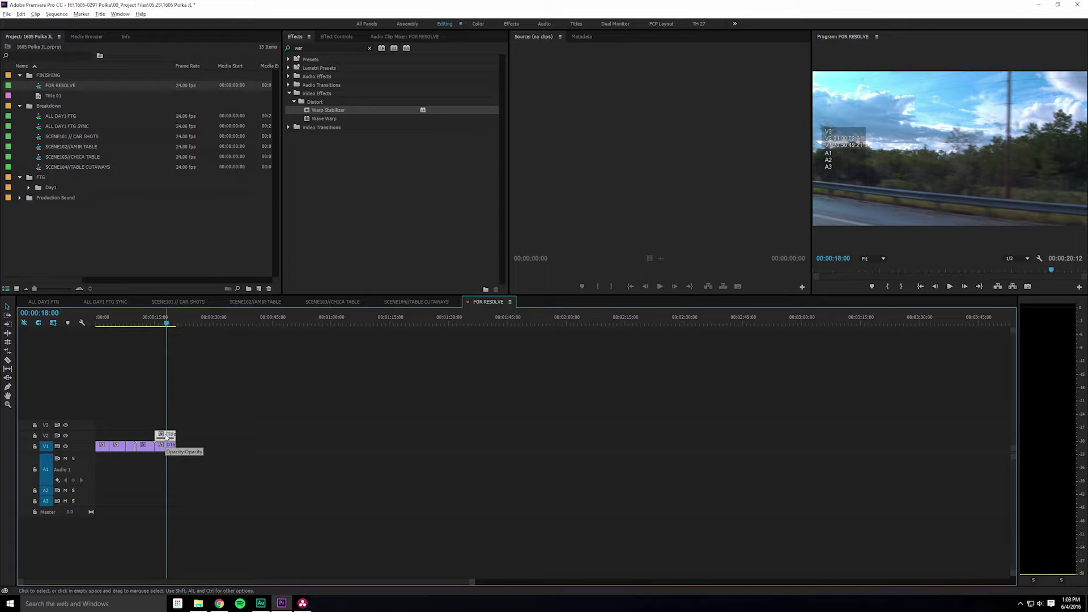
key(alt+Tab)
drag(505, 335, 520, 333)
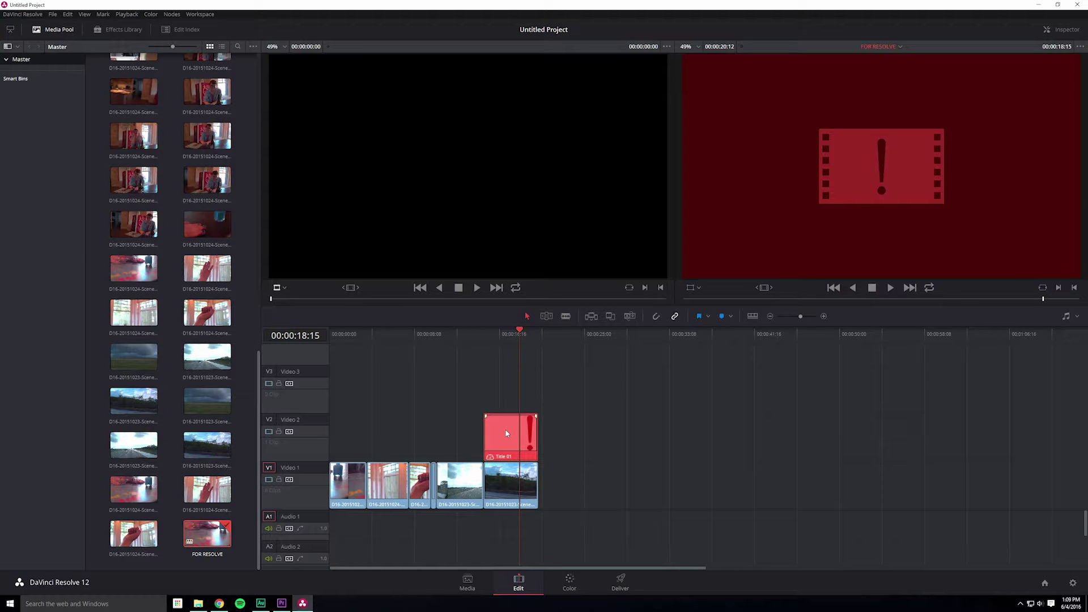
Step: Play the road clip before the title, and inspect that clip and the offline title on the Color page
drag(462, 334, 454, 335)
key(space)
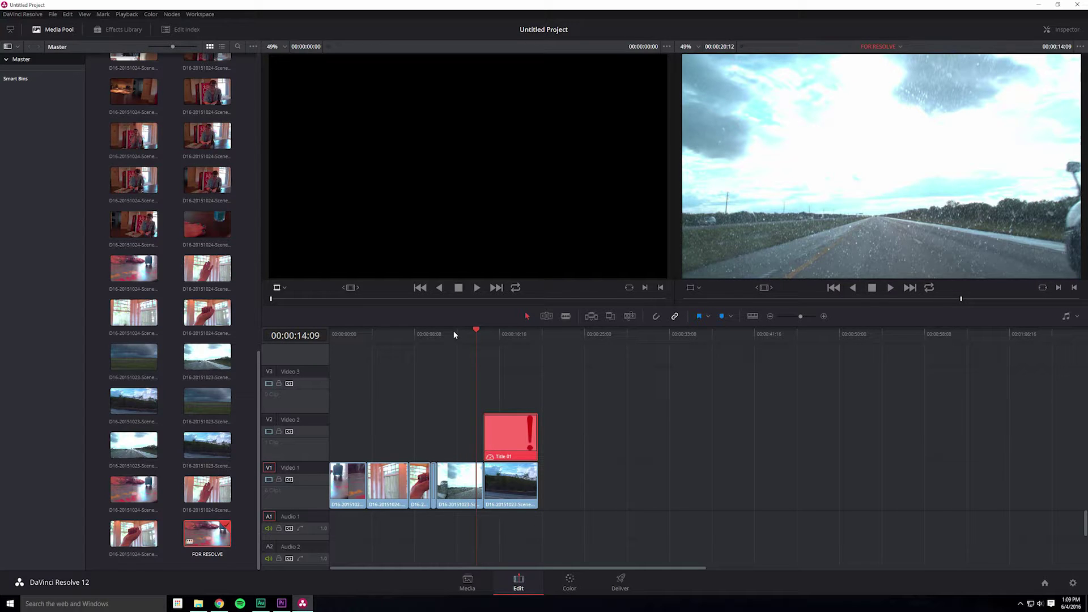
mouse_move(458, 332)
mouse_down()
mouse_move(495, 331)
mouse_move(458, 330)
mouse_up()
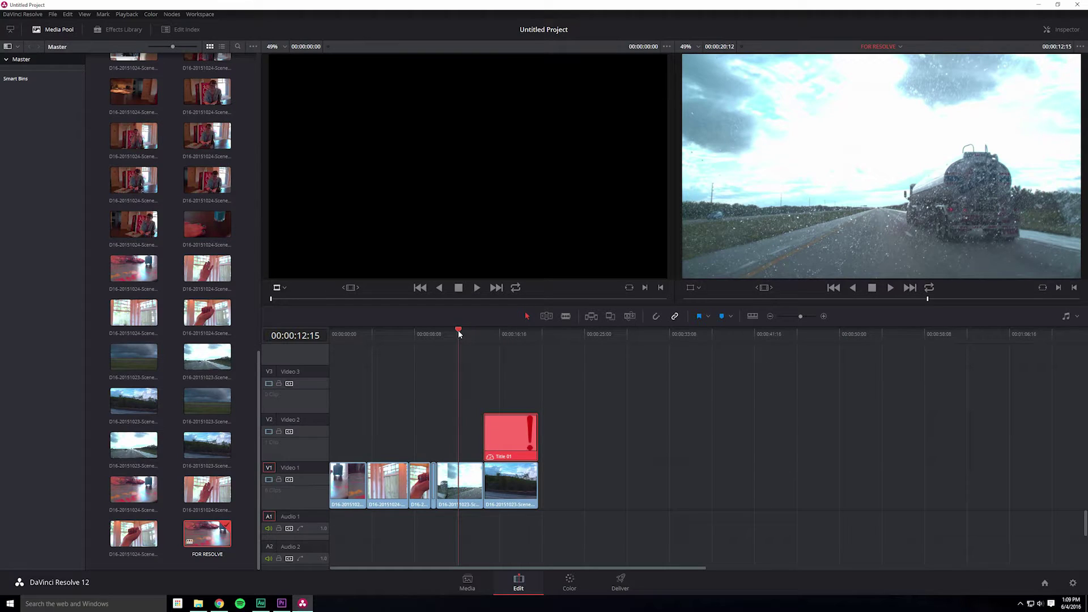
click(569, 583)
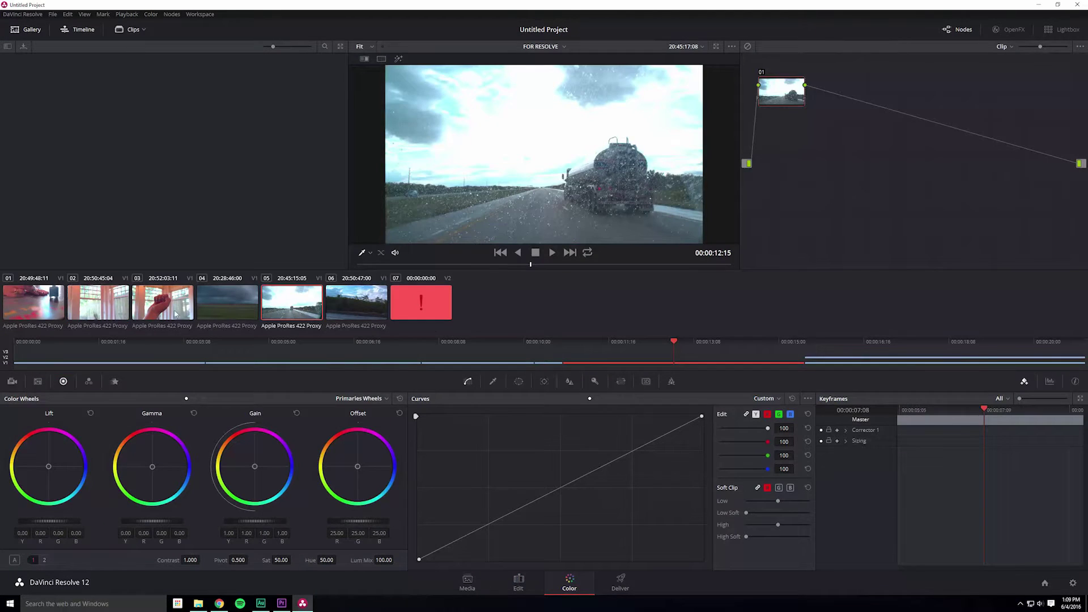
click(443, 305)
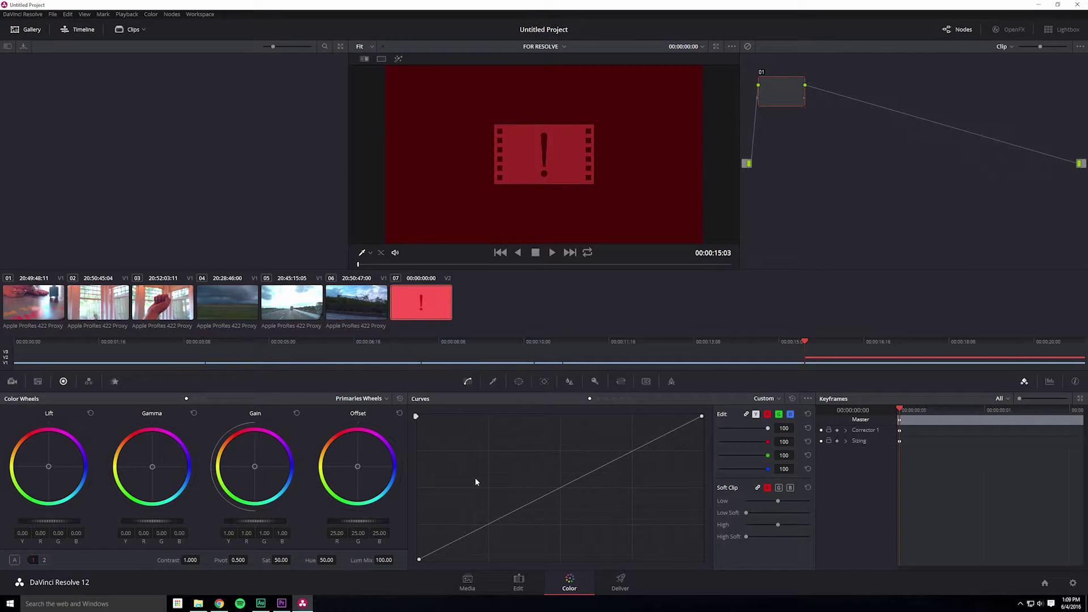
Step: Delete the offline Title 01 clip from the Video 2 track on the Edit page and return to the Color page
click(518, 583)
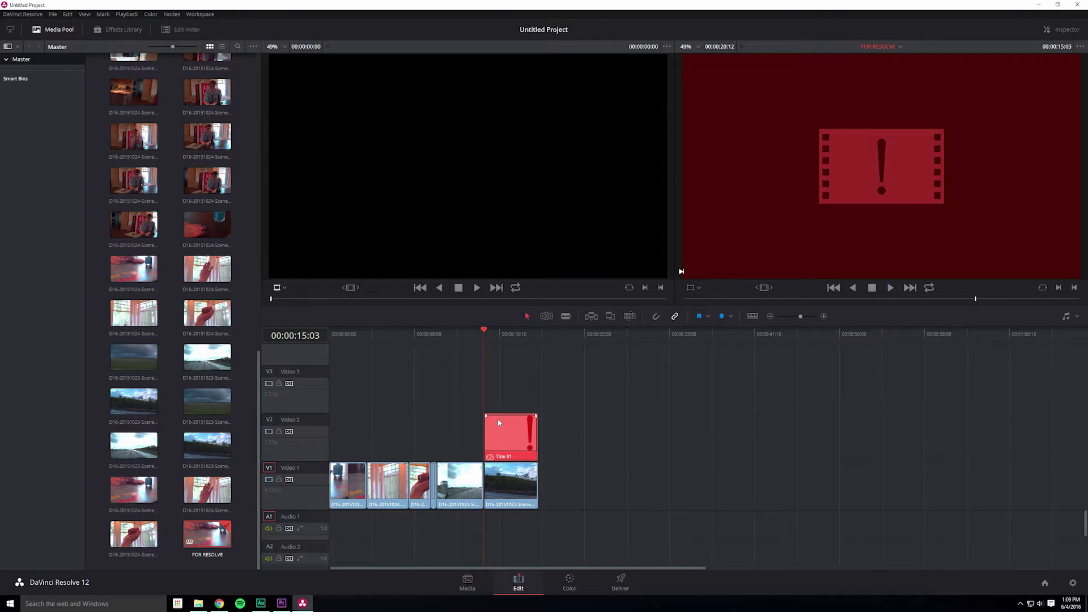
click(498, 423)
key(Delete)
click(570, 582)
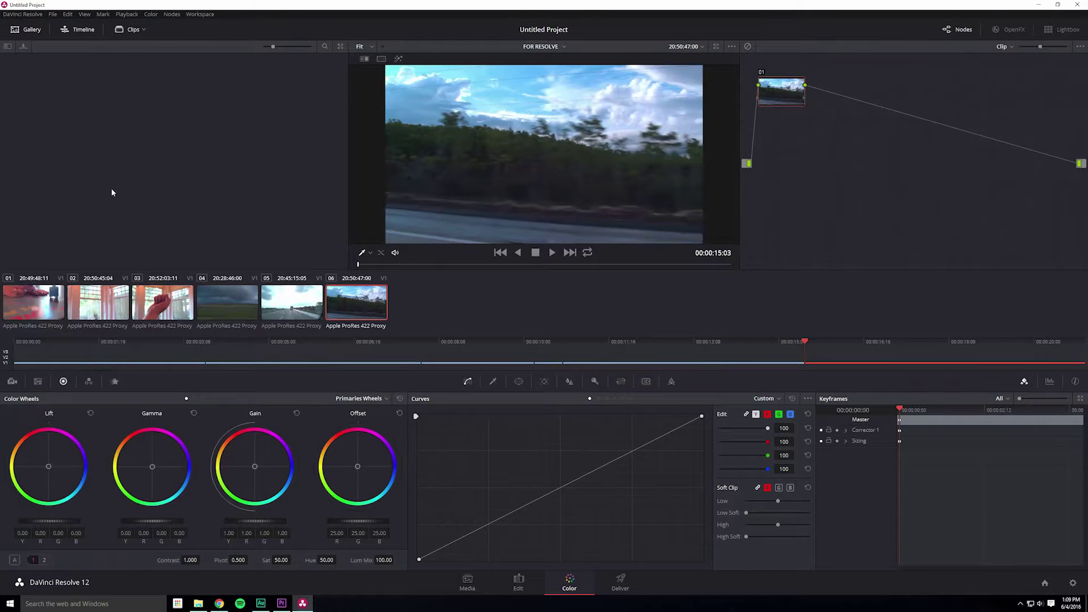
Step: Give the six timeline clips strong color casts: magenta on 01 and 05, cyan on 02, red on 03, green on 04, blue on 06
click(17, 314)
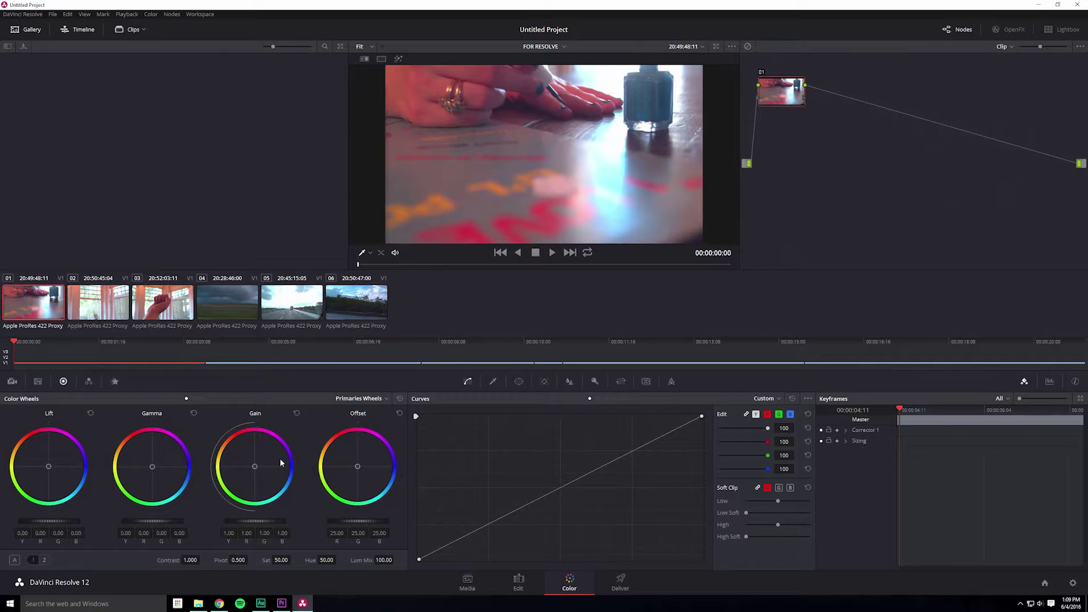
drag(274, 463, 337, 418)
click(93, 296)
drag(273, 497, 315, 535)
click(163, 303)
mouse_move(152, 466)
mouse_down()
mouse_move(136, 442)
mouse_move(155, 441)
mouse_move(142, 471)
mouse_up()
click(224, 294)
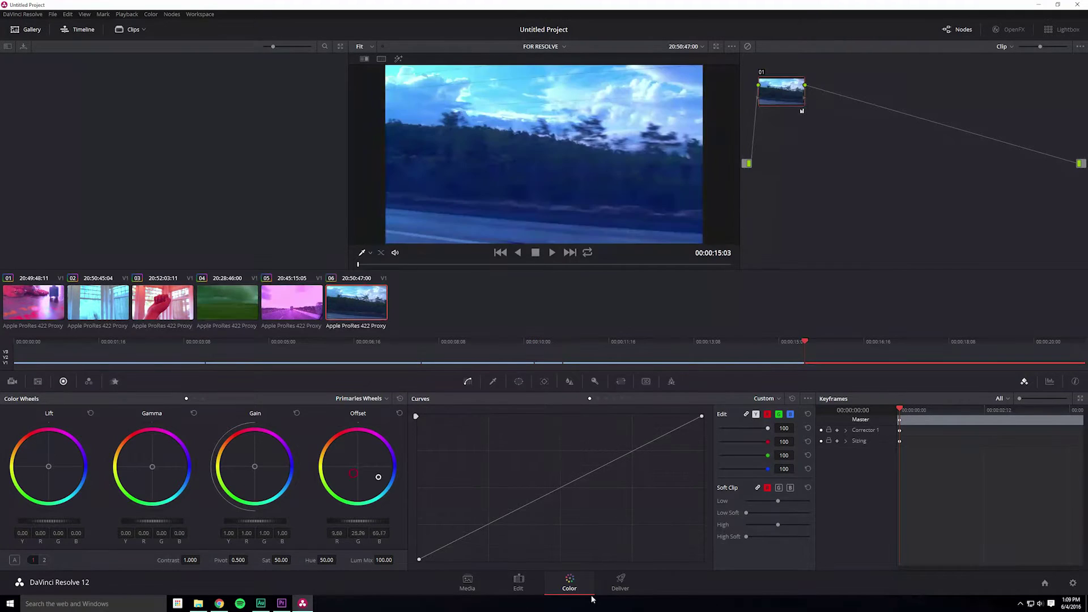
drag(377, 476, 385, 480)
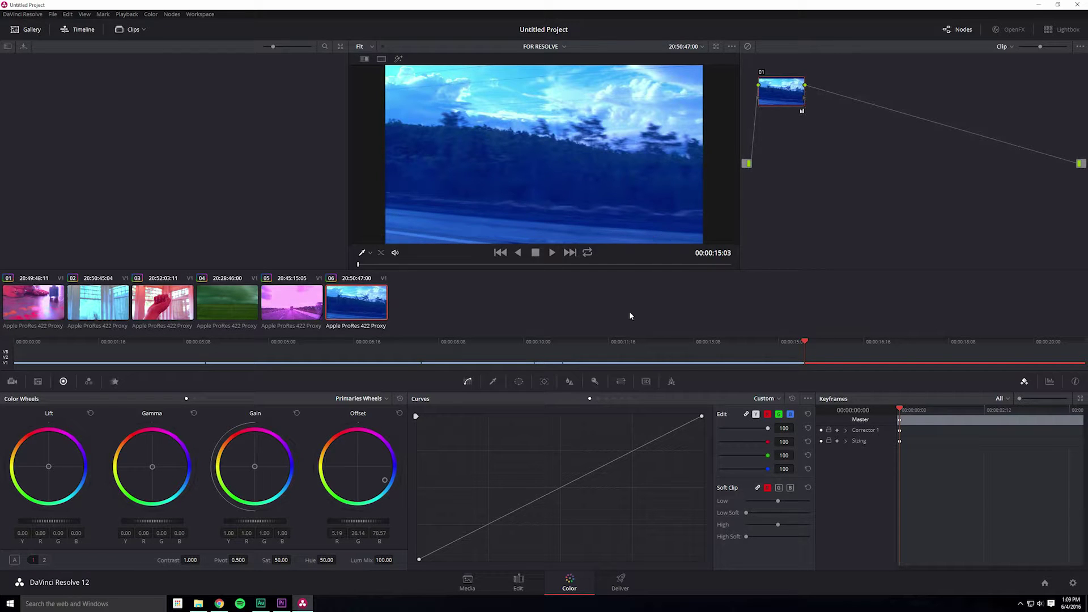
Step: Open the Deliver page and review the codec and frame rate options for the render
click(618, 581)
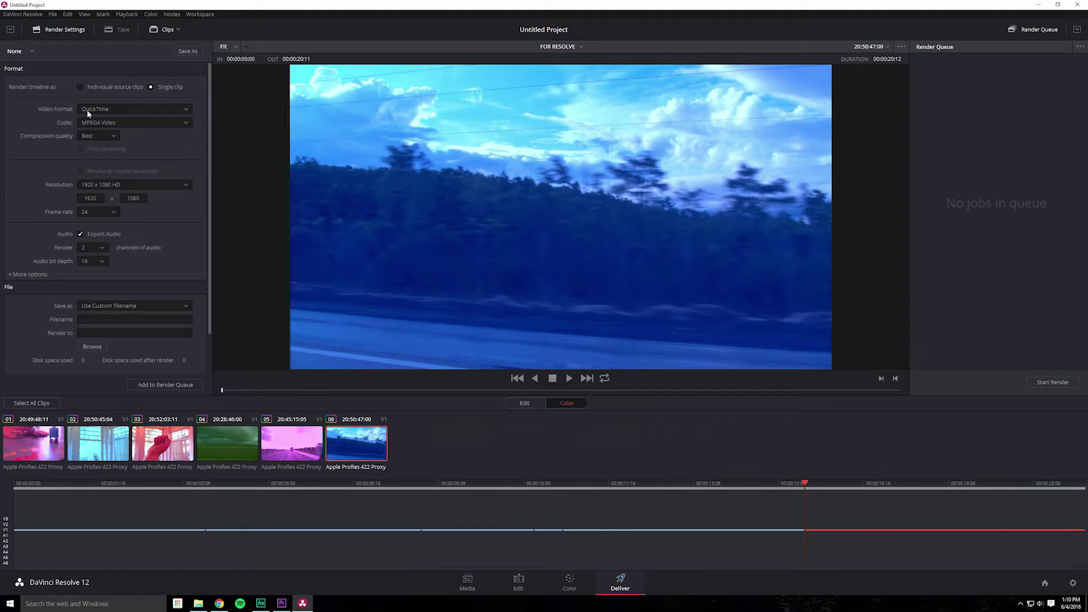
click(104, 122)
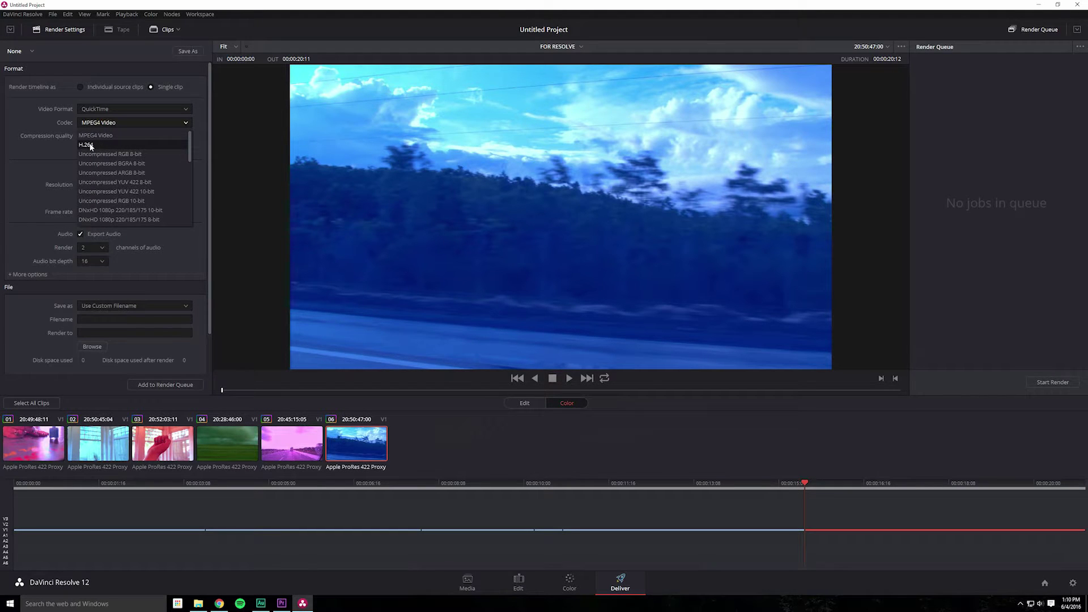
click(48, 188)
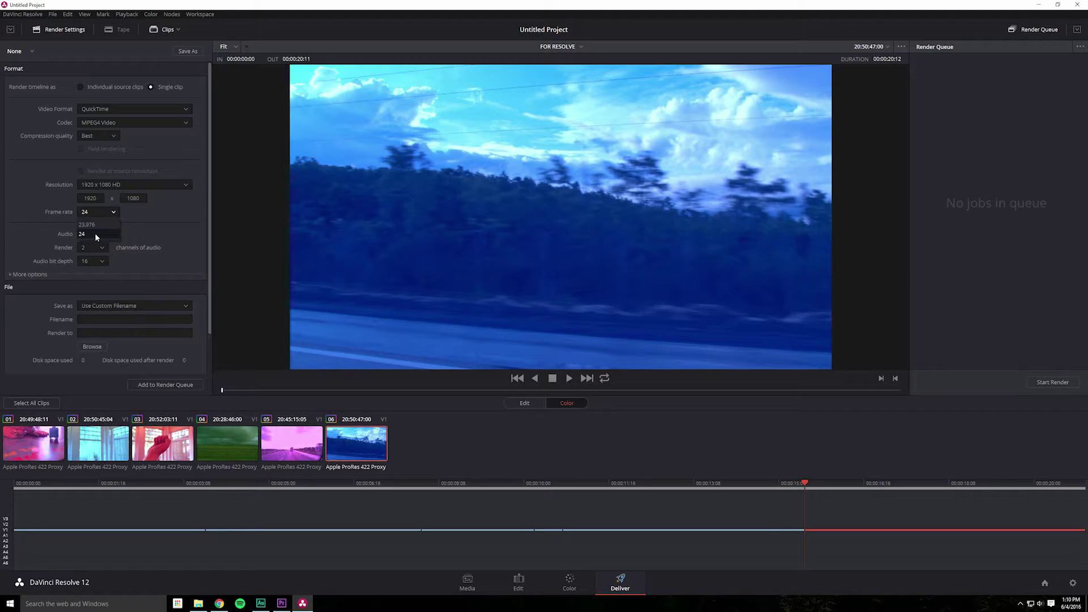
click(55, 238)
Step: Set the render destination to the E:\ drive
click(95, 348)
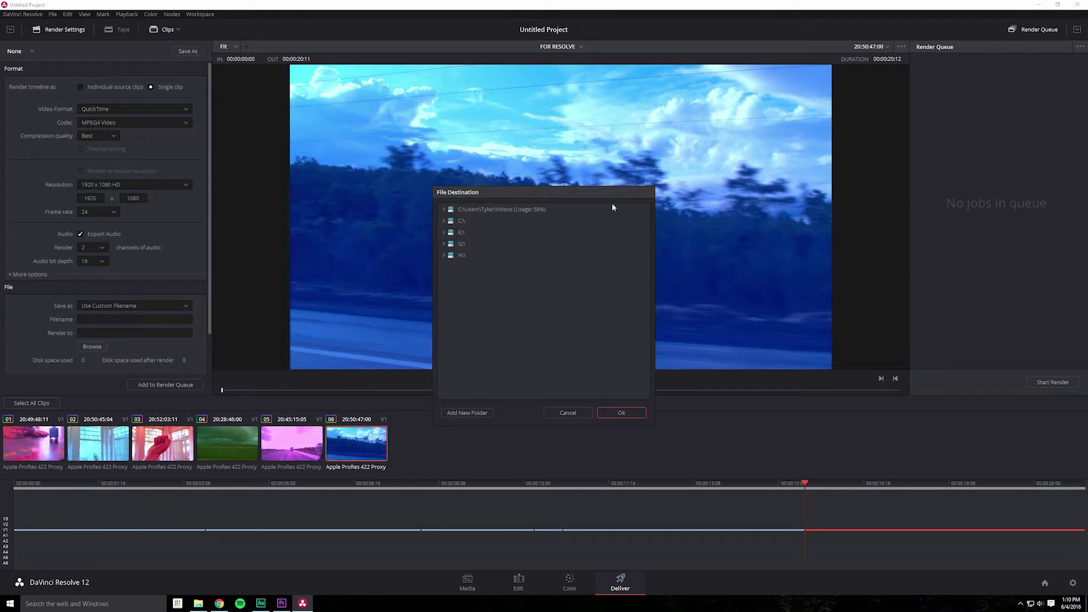
click(462, 232)
click(602, 415)
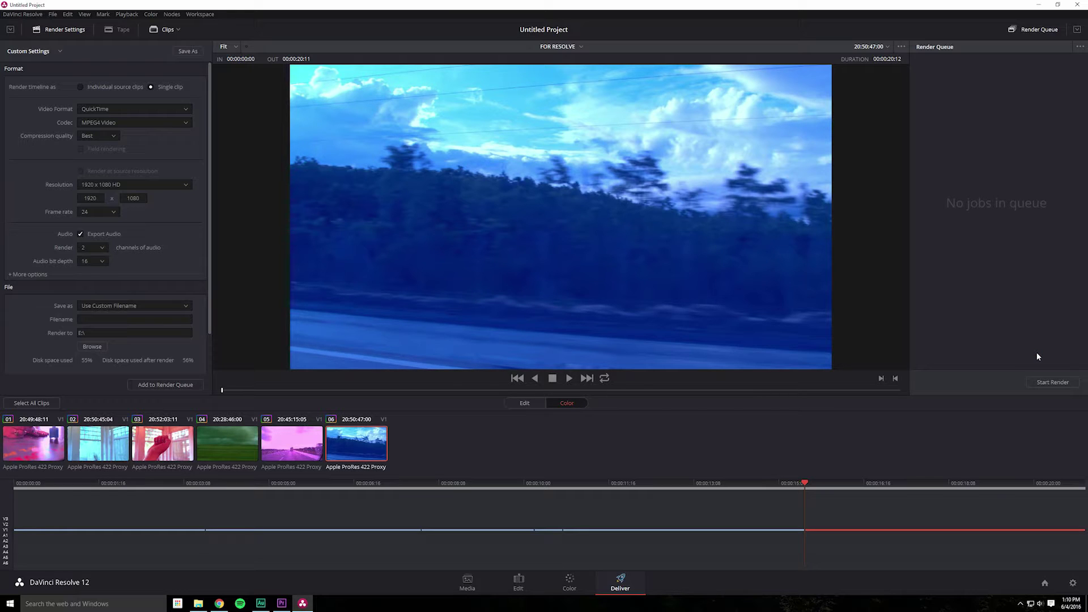
Step: Set the timeline to render as individual source clips in QuickTime format with the DNxHD 1080p 220/185/175 10-bit codec
click(102, 87)
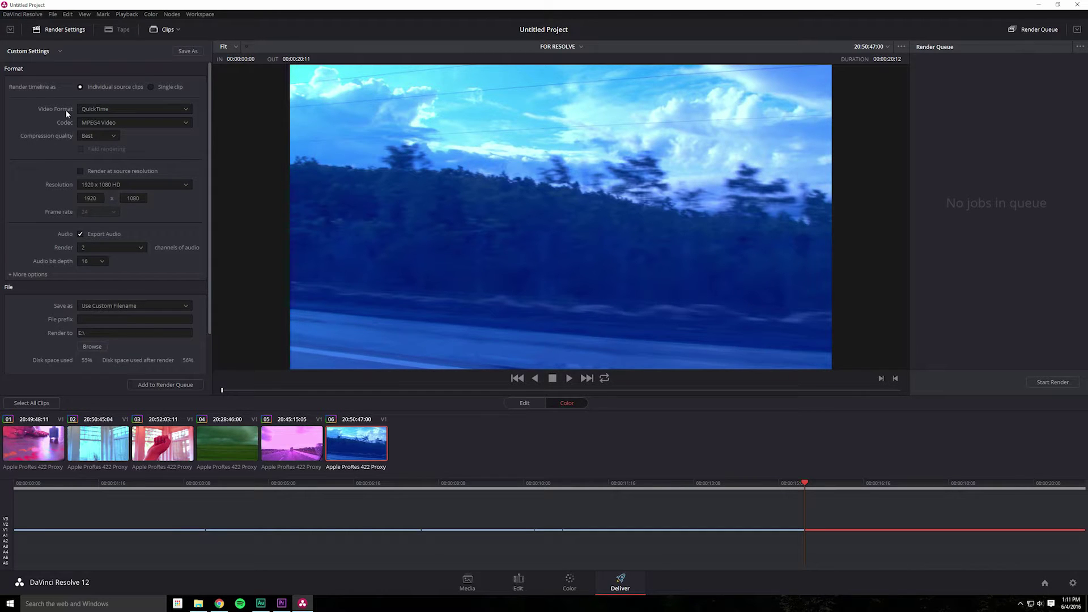
click(95, 123)
click(107, 108)
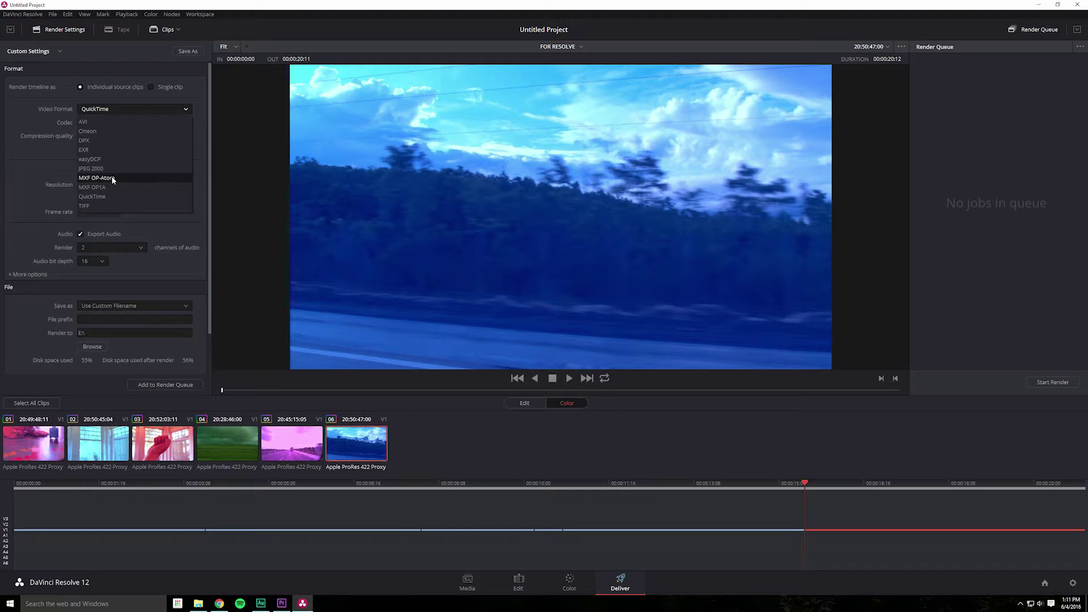
click(32, 109)
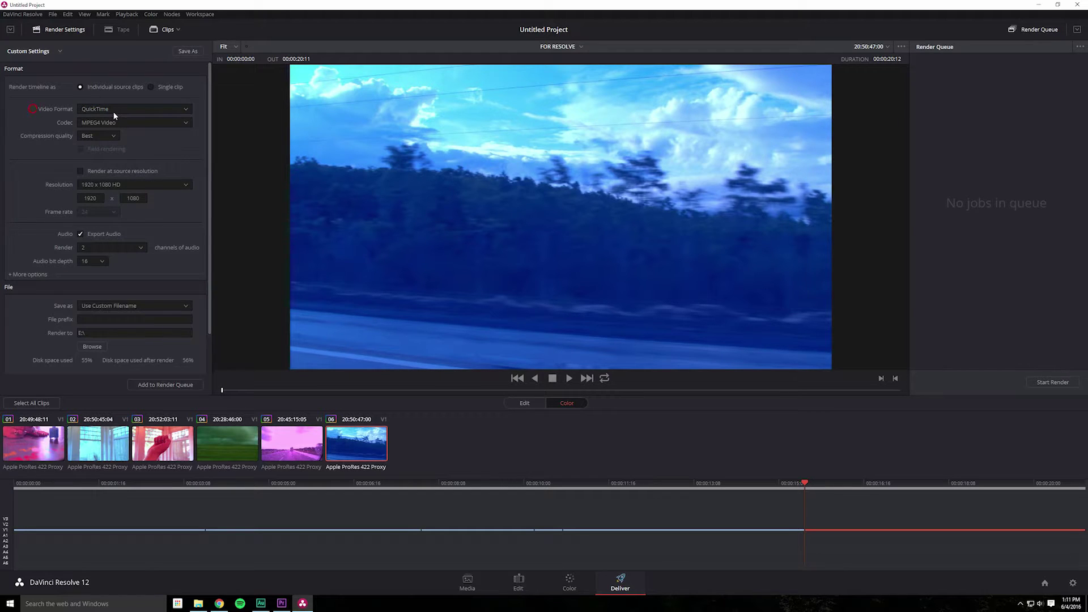
click(119, 123)
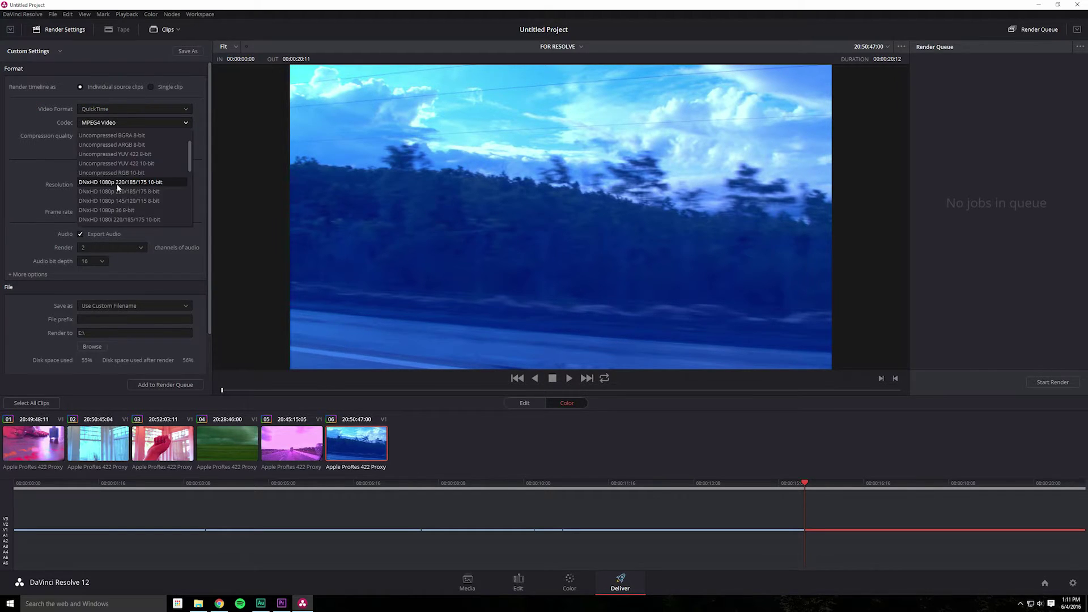
click(159, 183)
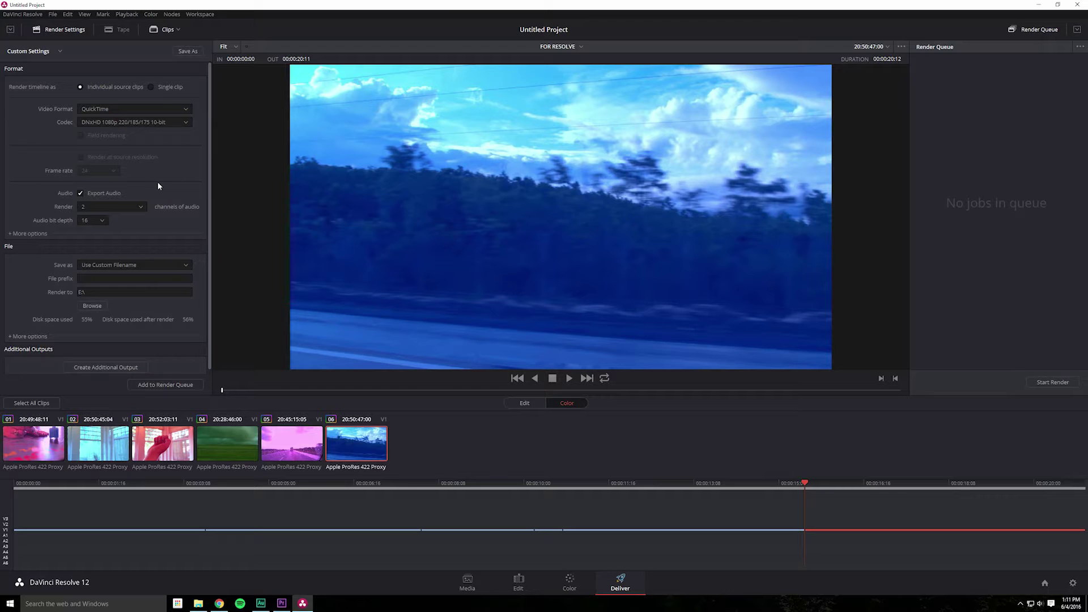
Step: Turn off audio export and save the rendered files with their source filenames
click(90, 195)
scroll(74, 187, down, 1)
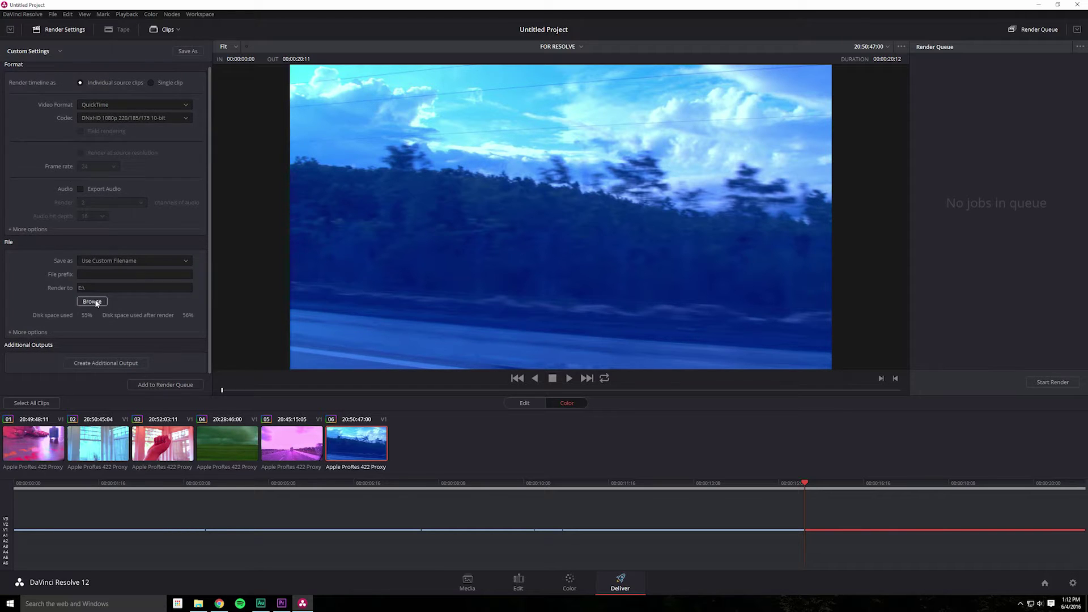
click(118, 262)
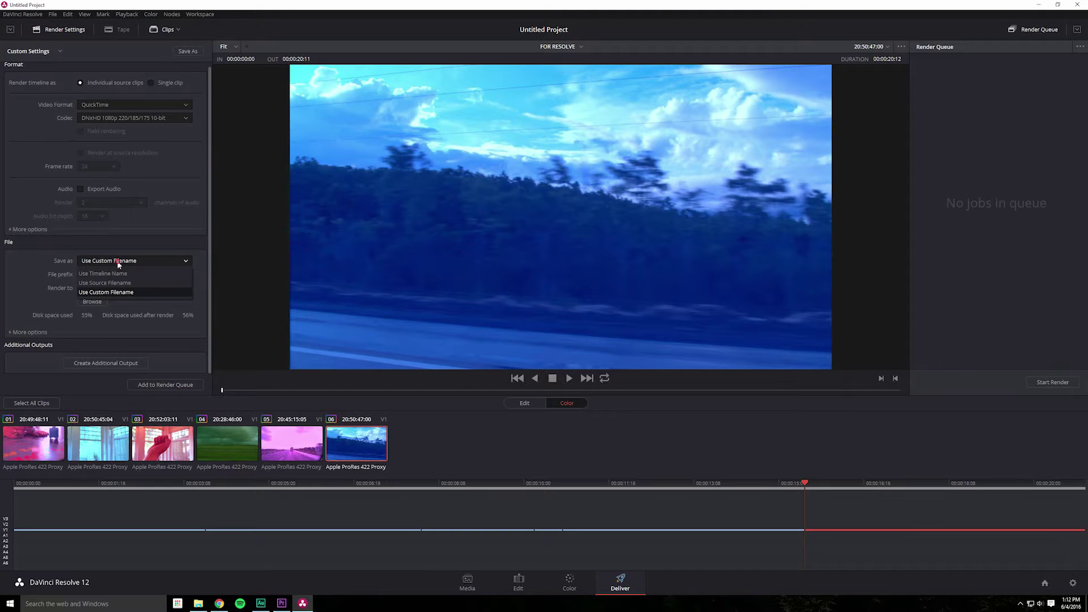
click(115, 284)
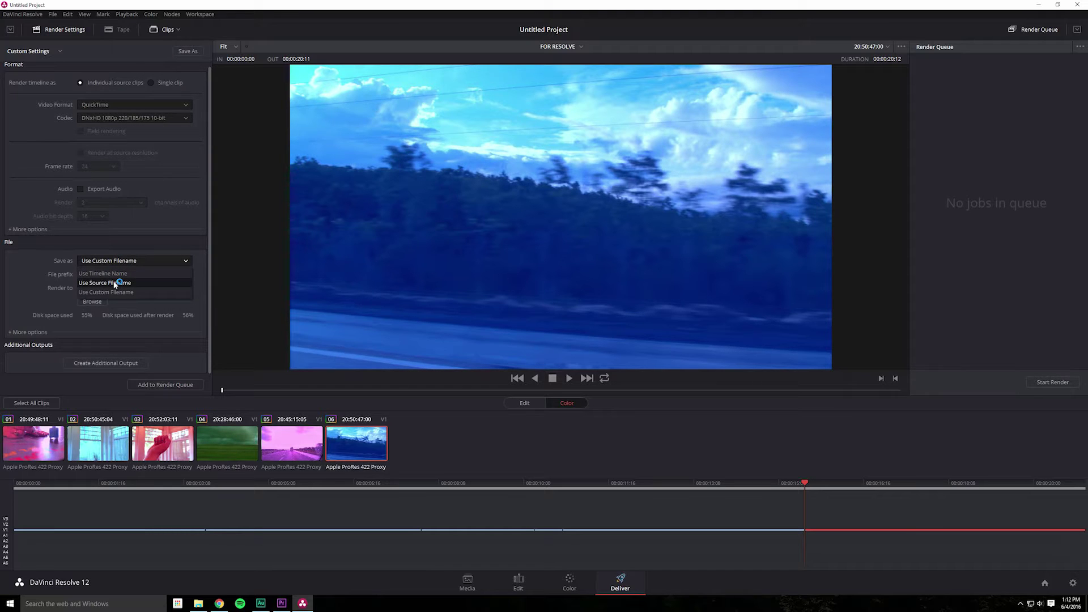
click(151, 281)
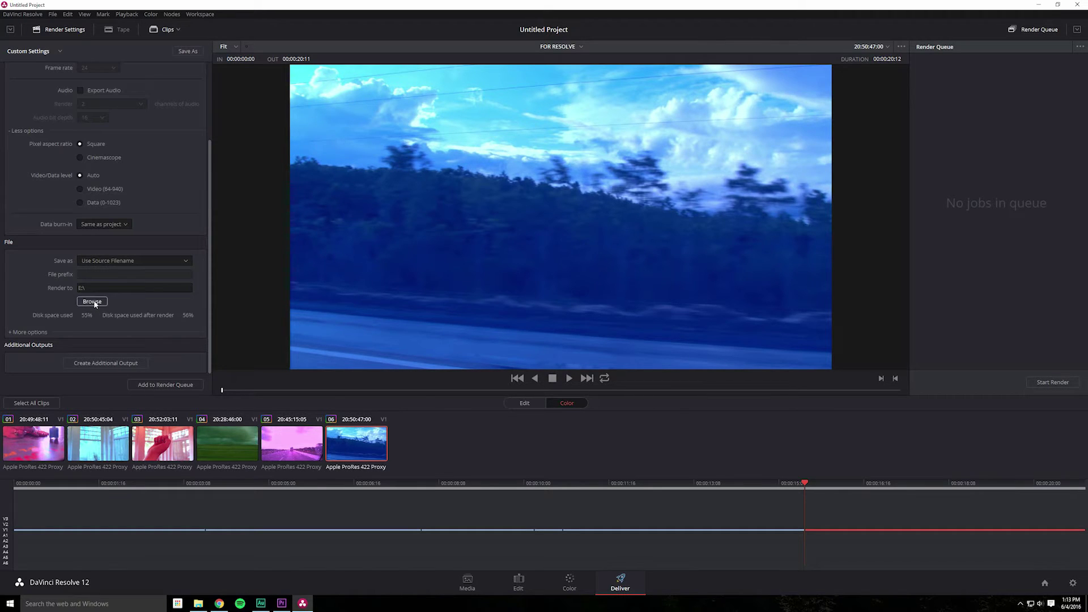
Step: Set the render destination to the COLOR folder in H:\1605-0291 Polka
click(92, 301)
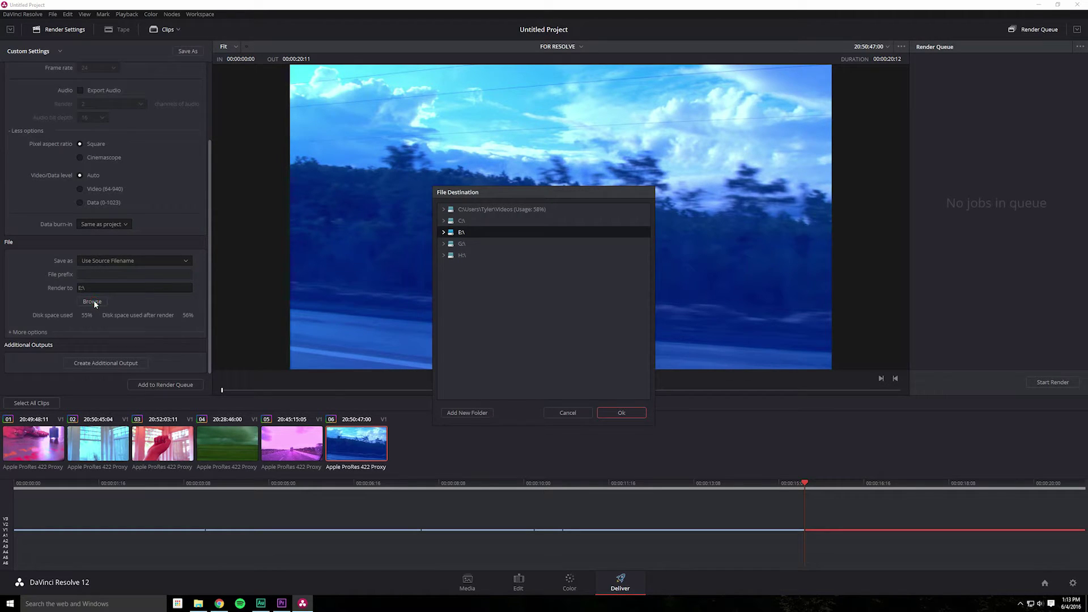
click(459, 255)
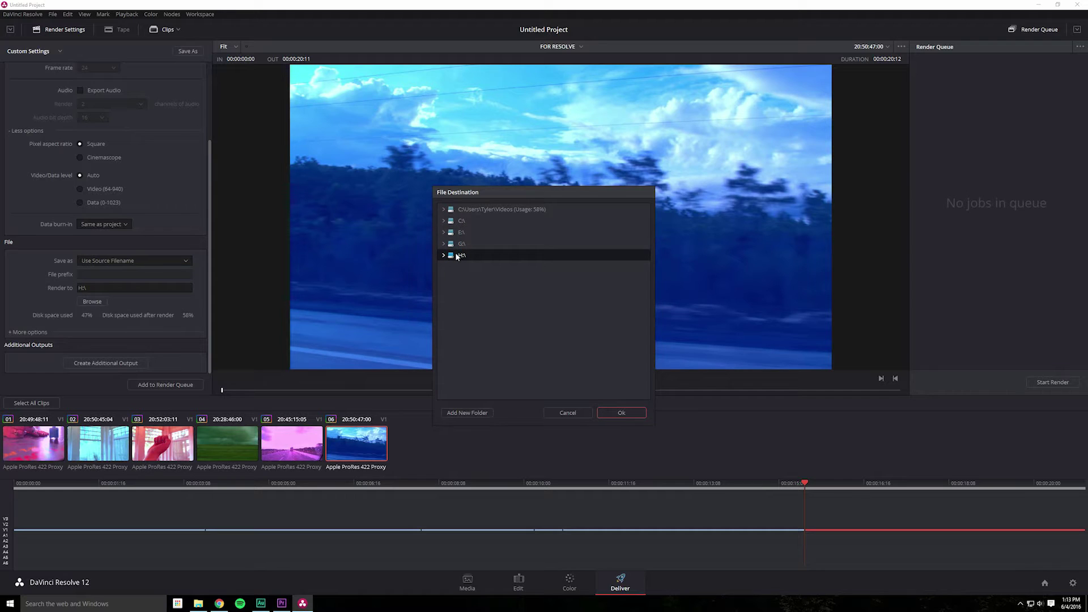
double_click(458, 255)
double_click(469, 272)
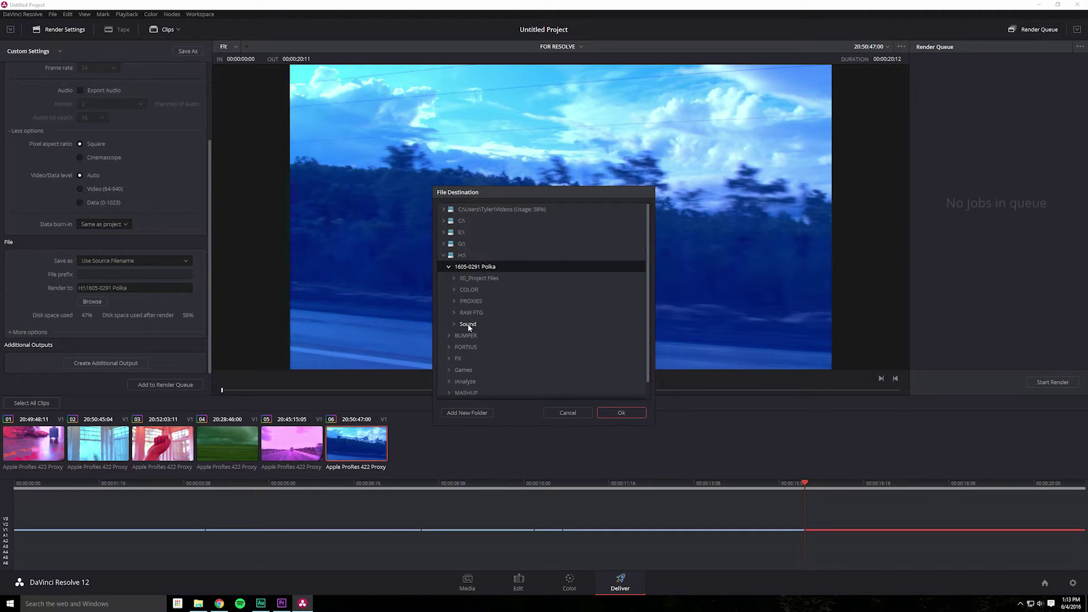
double_click(469, 290)
click(622, 413)
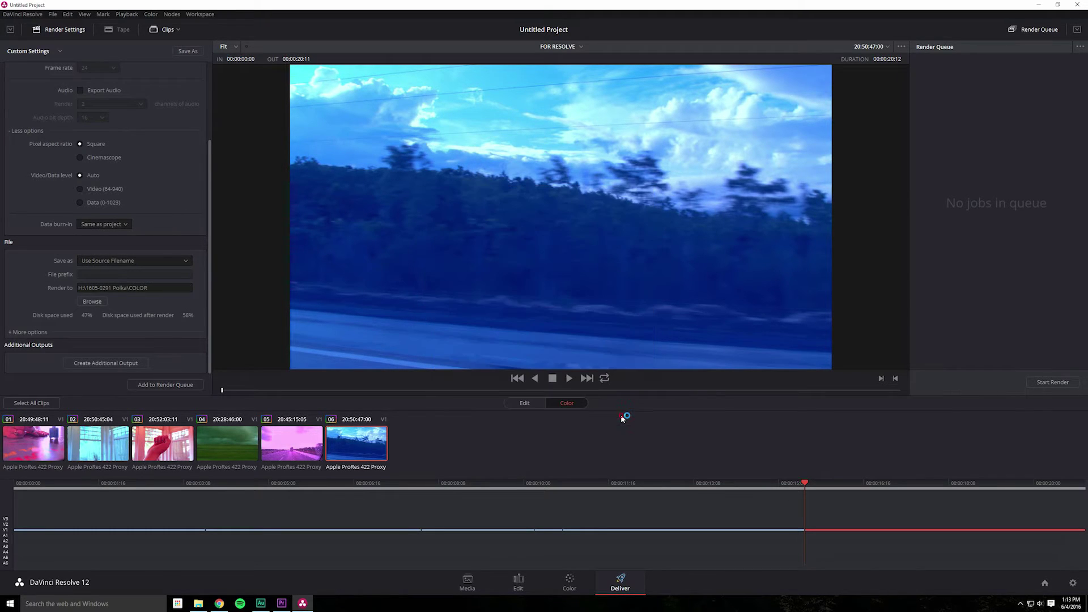
Step: Add the FOR RESOLVE timeline to the render queue and render the job
click(164, 390)
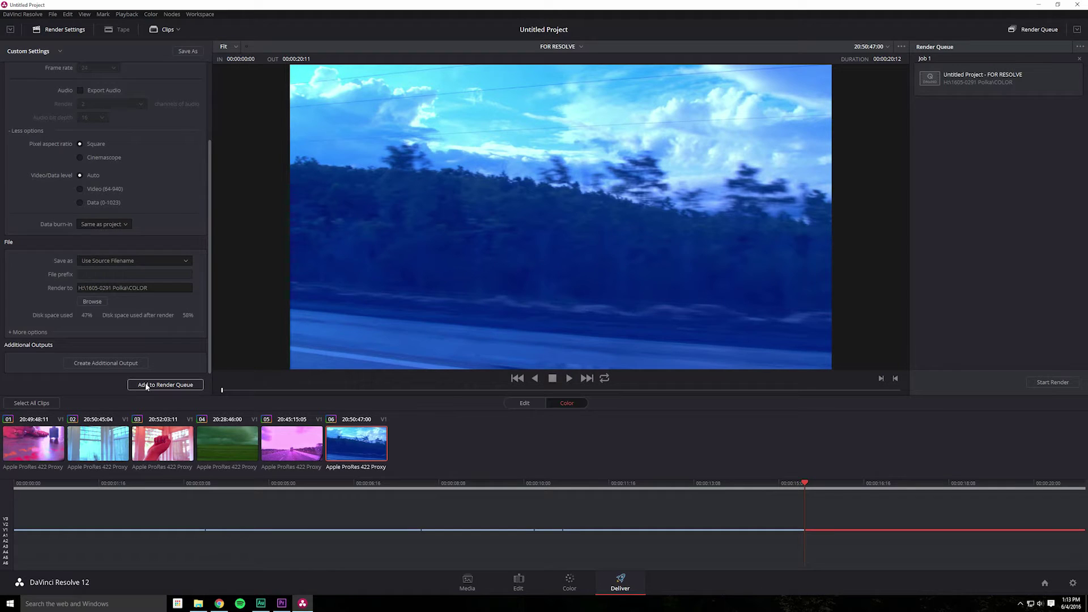
click(1048, 382)
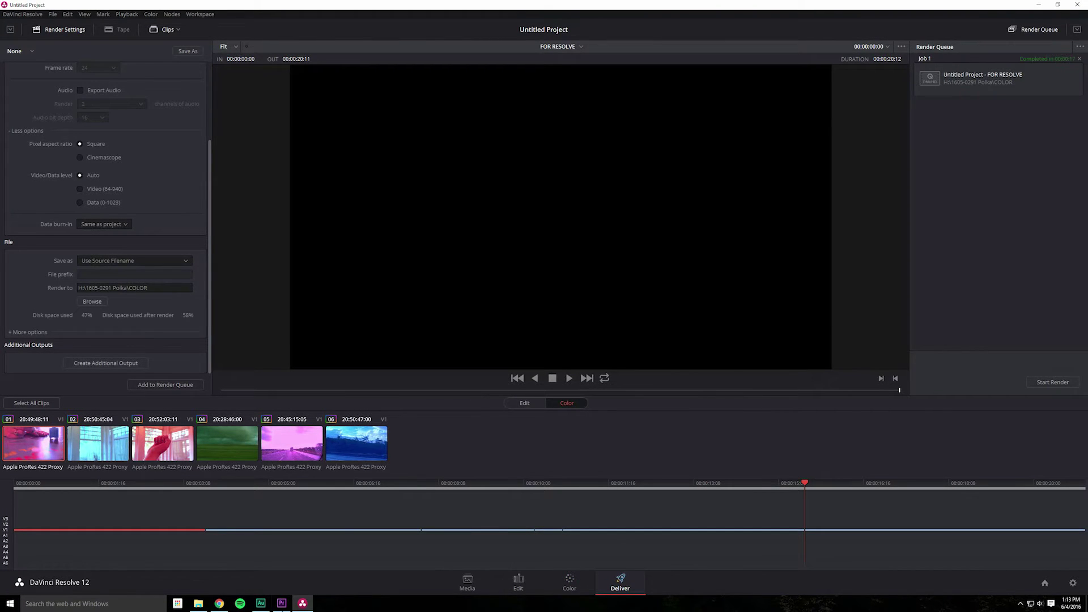
Step: Switch to Premiere Pro and move the FOR RESOLVE sequence's playhead to 00:00:13:08
click(304, 605)
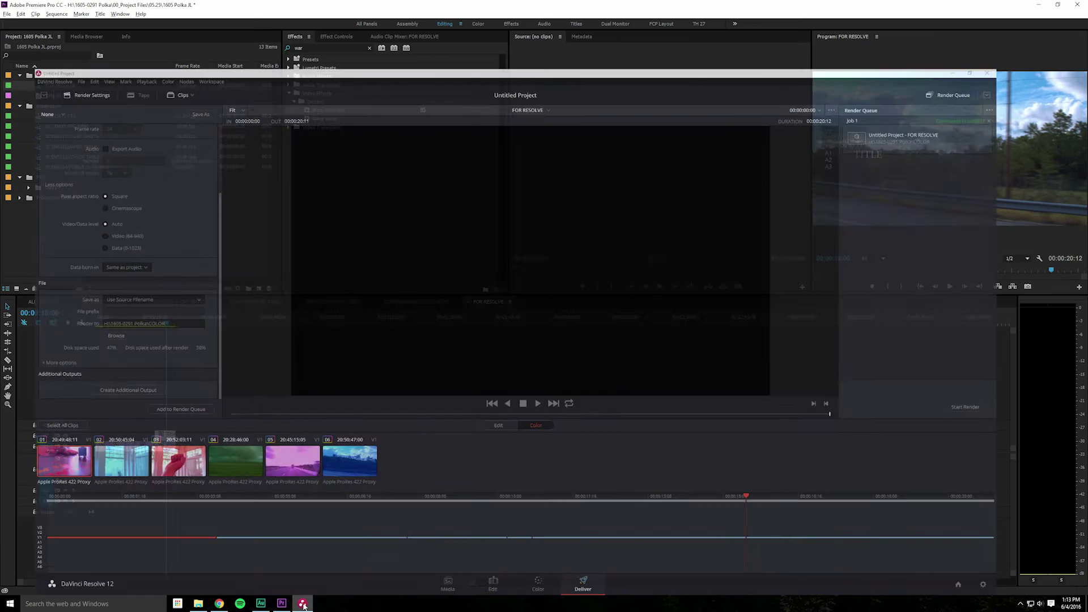
click(303, 604)
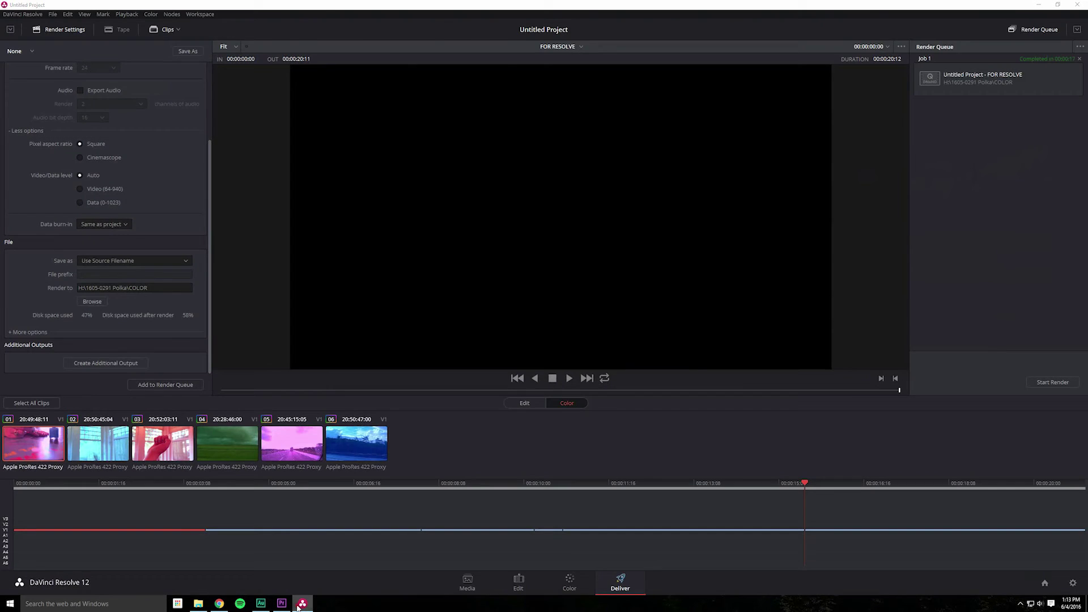
click(303, 604)
mouse_move(159, 324)
mouse_down()
mouse_move(100, 325)
mouse_move(148, 328)
mouse_up()
Step: Duplicate the FOR RESOLVE sequence in the FINISHING bin and rename the copy FOR RESOLVE CONFORM
click(38, 85)
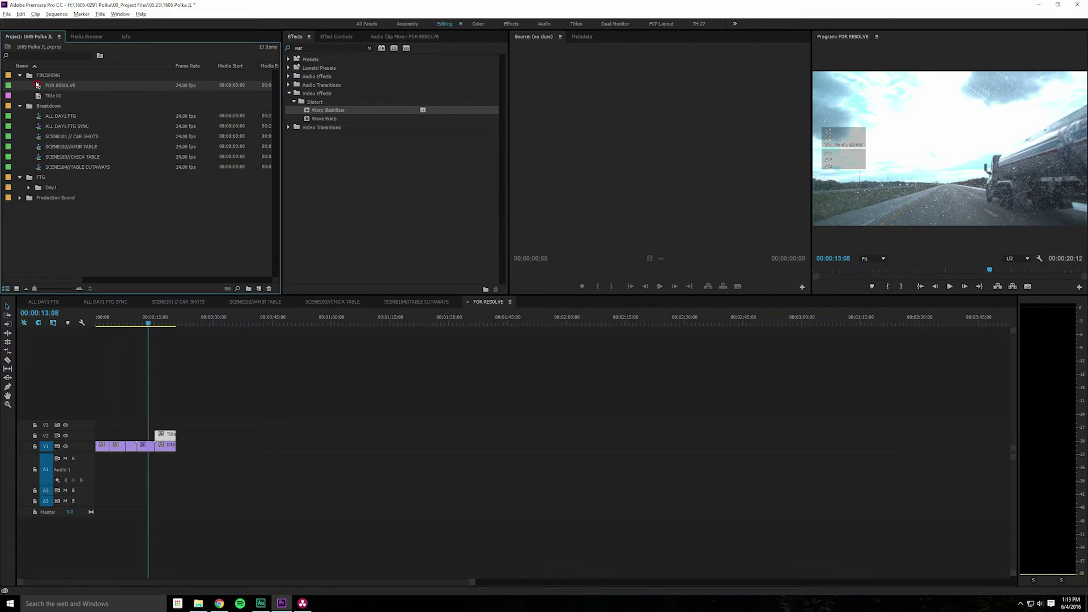
key(ctrl+v)
click(58, 97)
click(76, 96)
drag(78, 97, 255, 117)
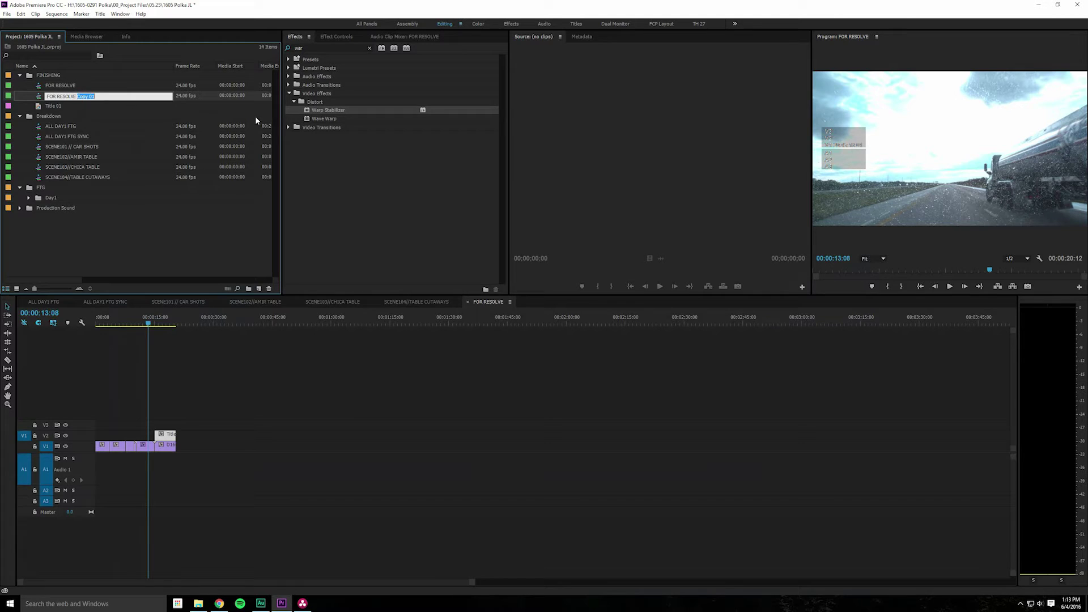
key(BackSpace)
text(CONFORM)
key(Return)
click(134, 245)
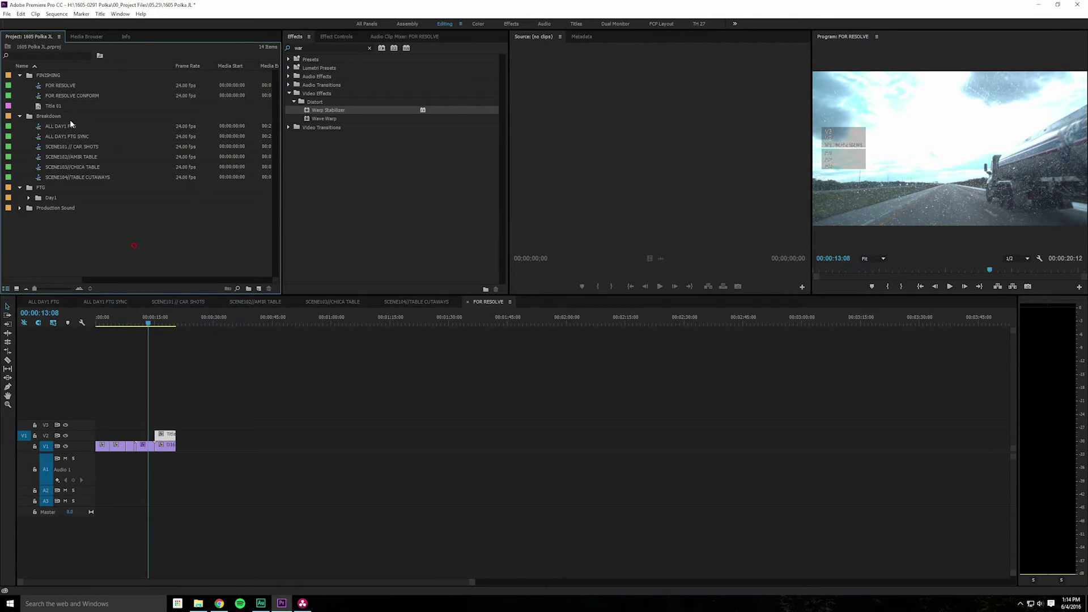
Step: Open the FOR RESOLVE CONFORM sequence and make all V1 clips offline, keeping their media files on disk
double_click(41, 96)
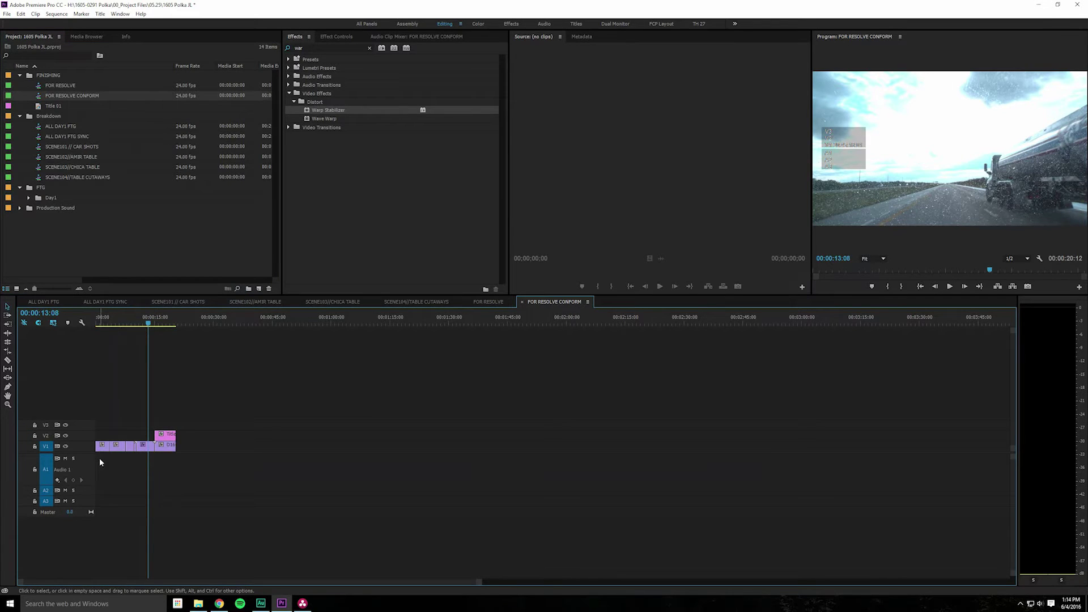
right_click(169, 445)
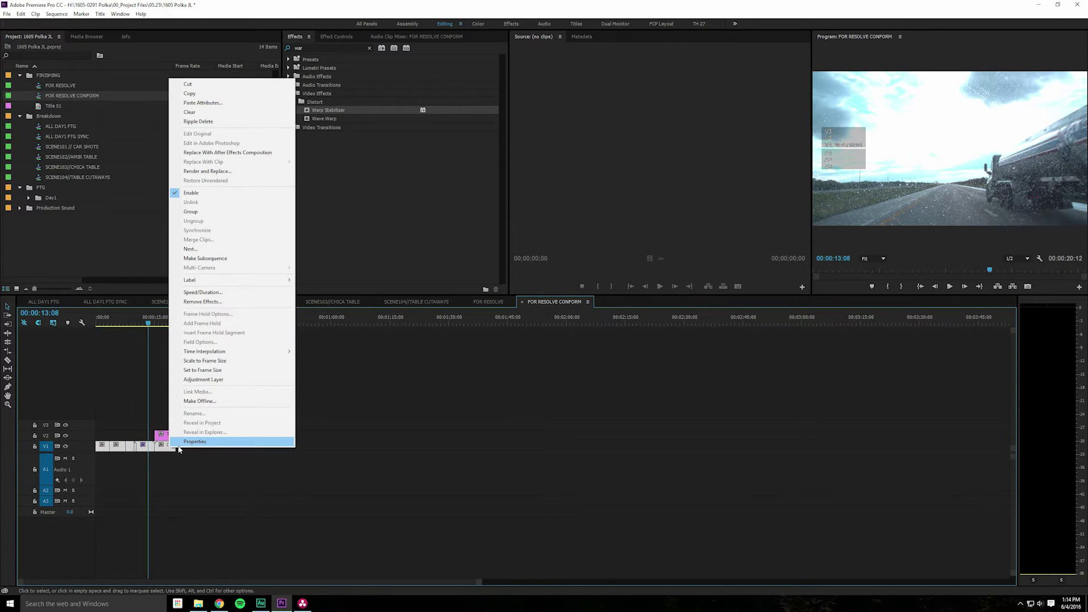
click(198, 401)
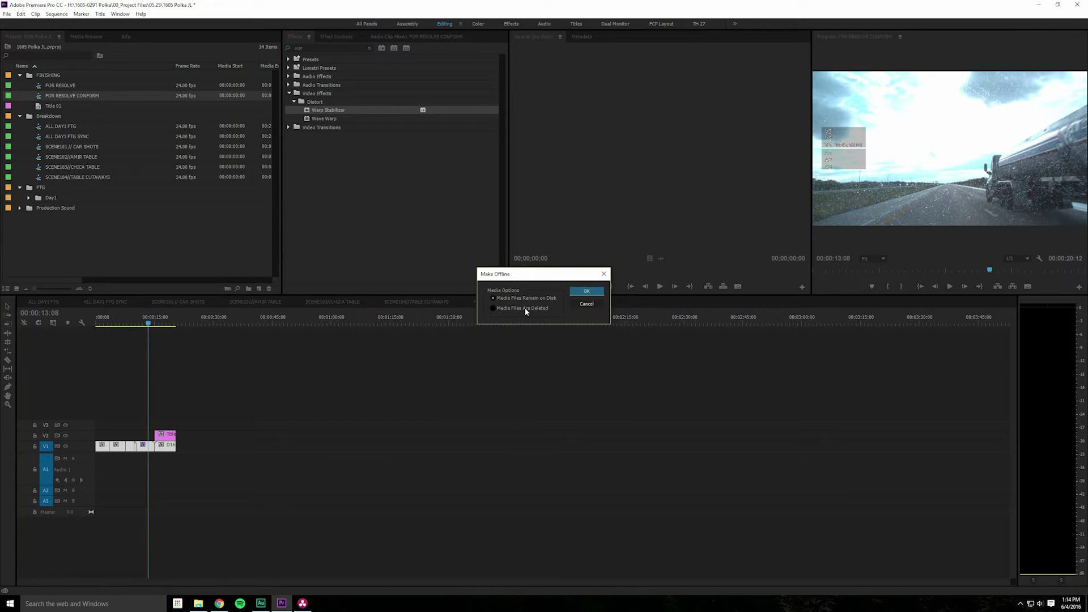
click(587, 291)
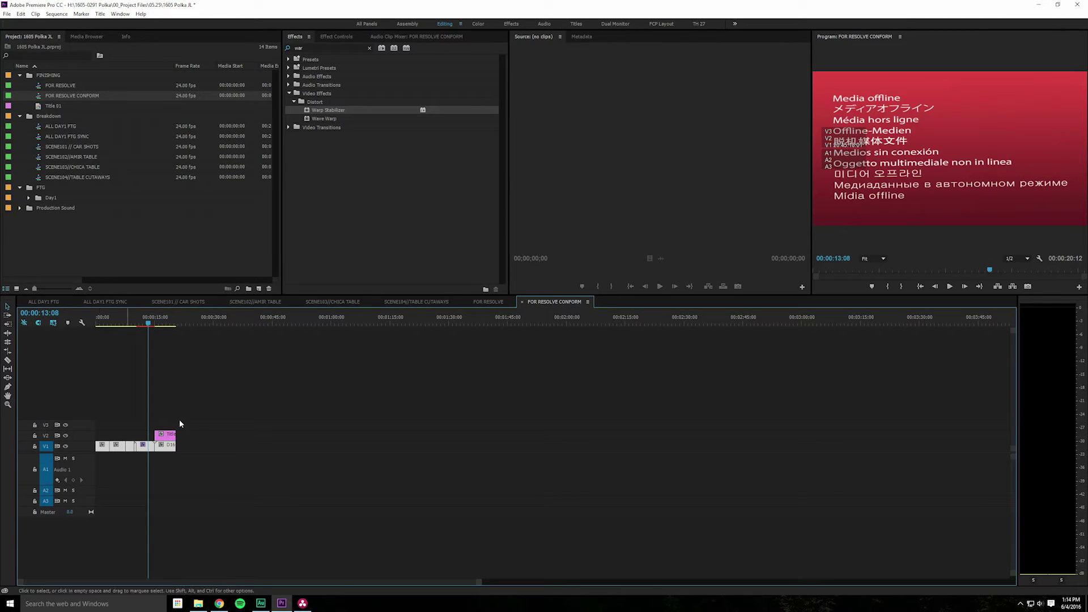
right_click(168, 449)
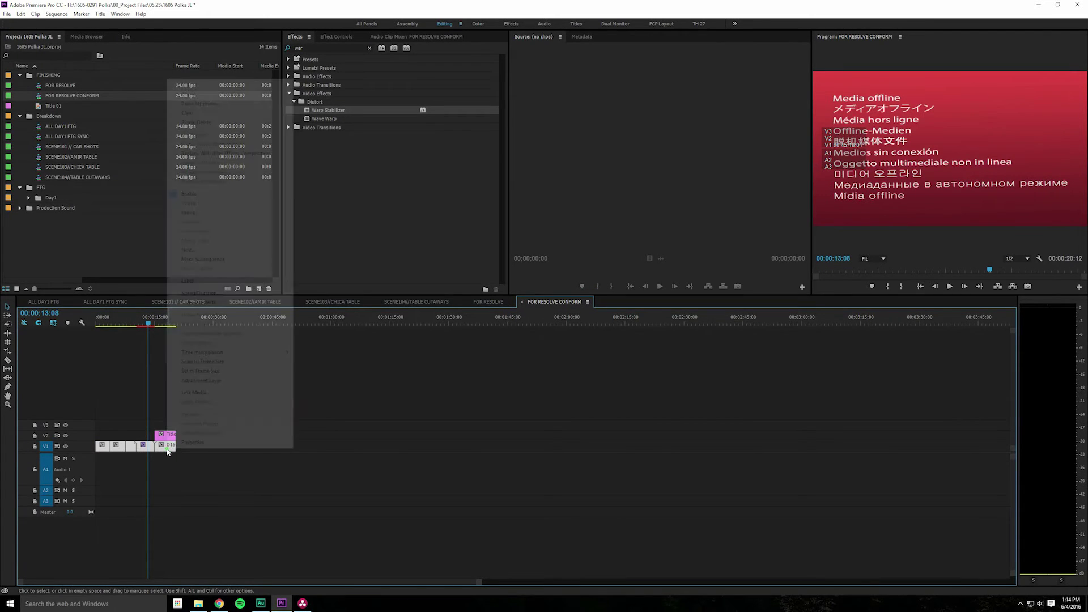
click(203, 392)
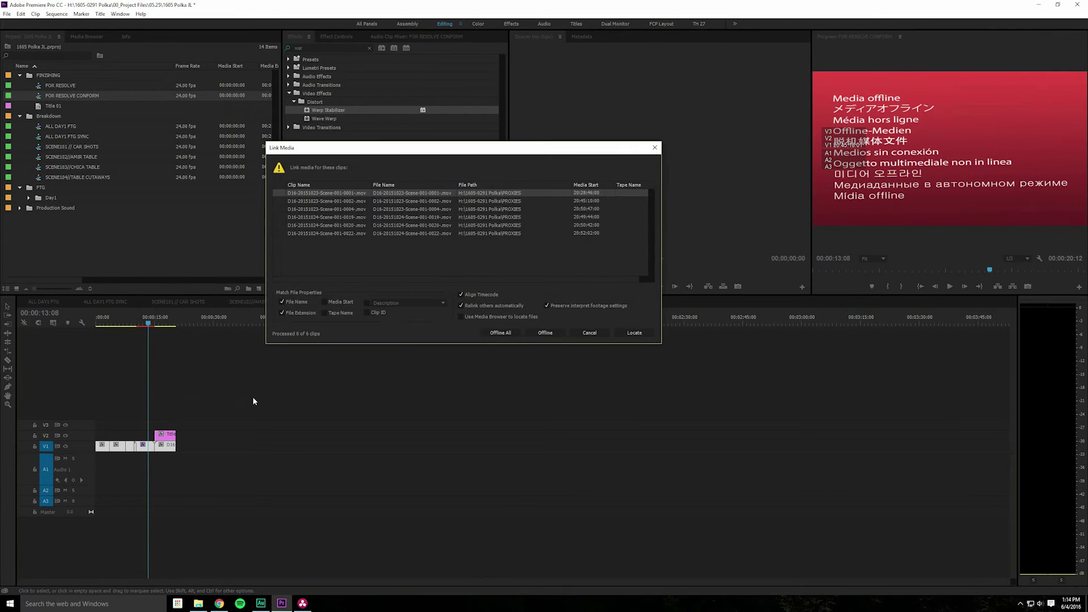
click(635, 333)
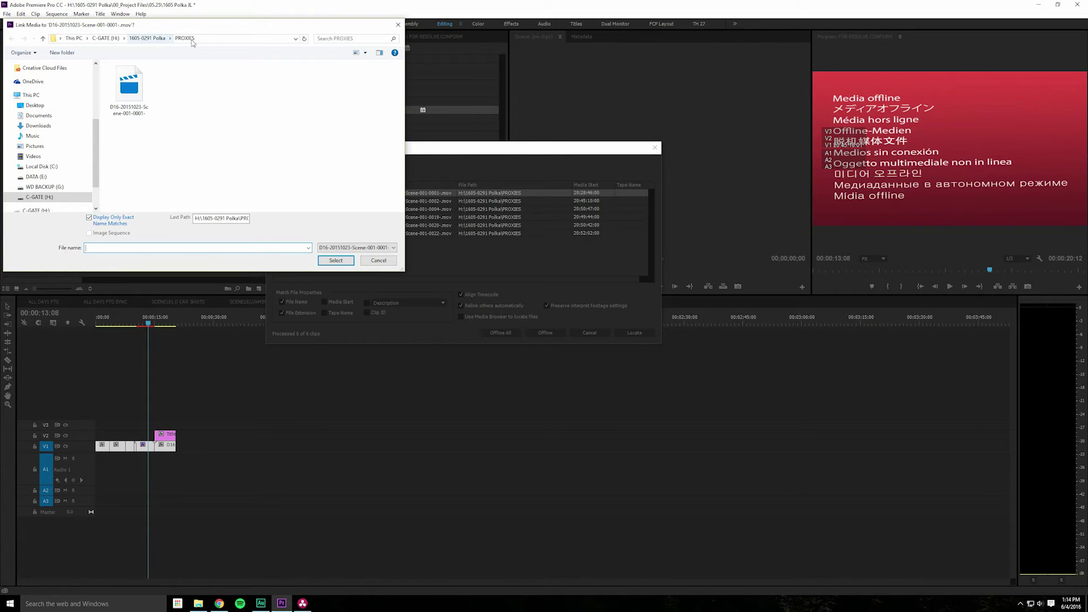
click(147, 39)
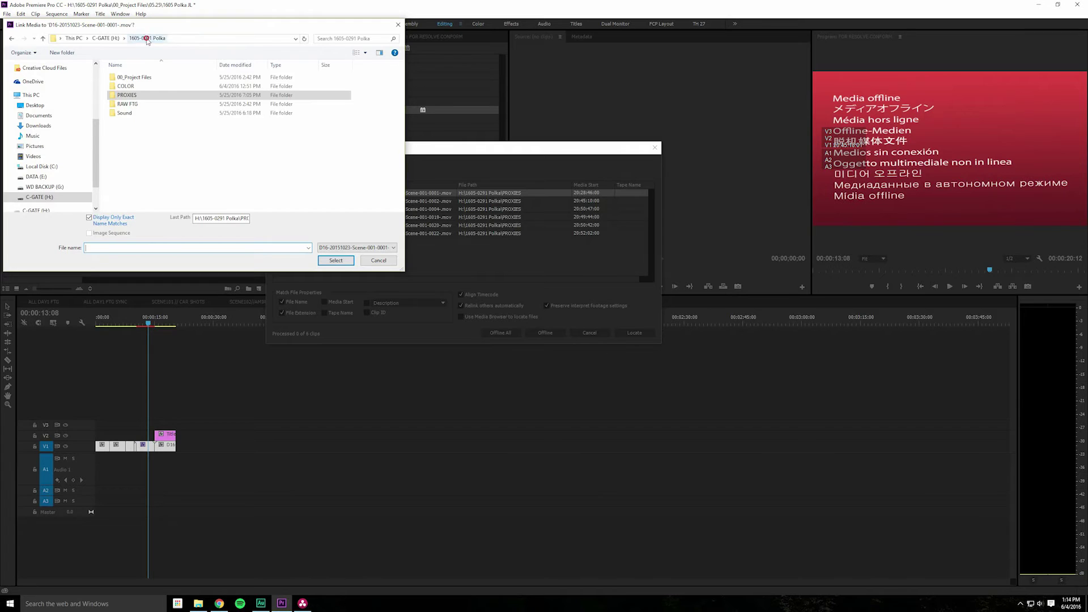
double_click(127, 83)
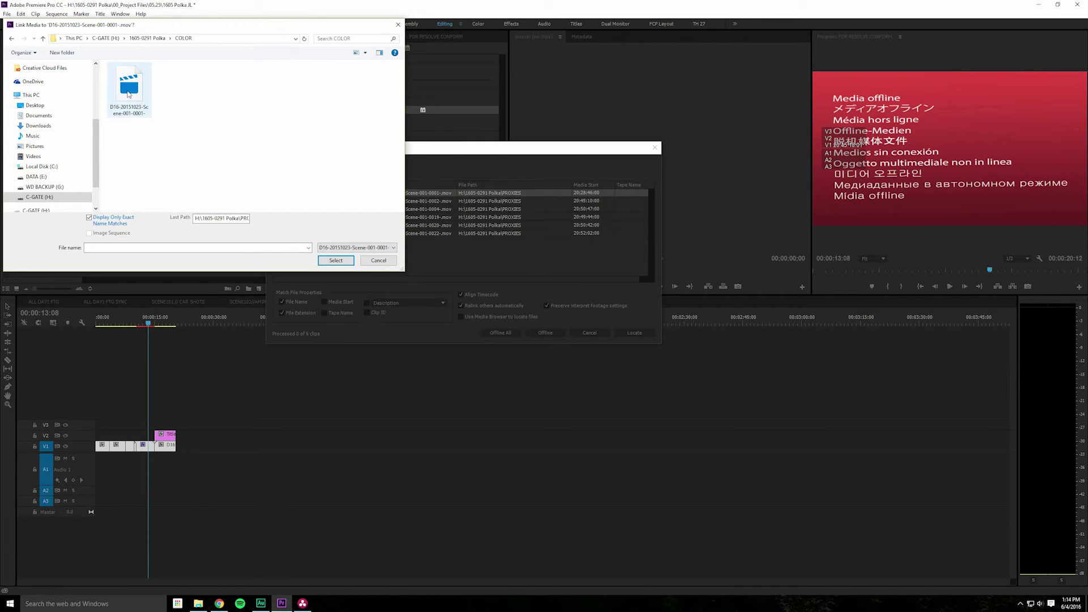
click(129, 95)
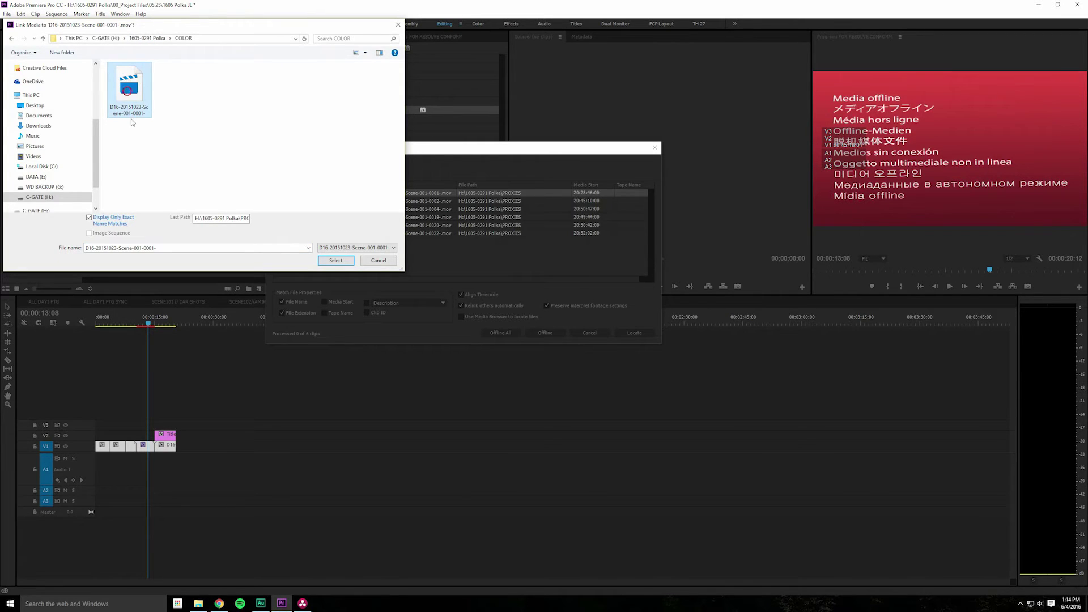
click(336, 261)
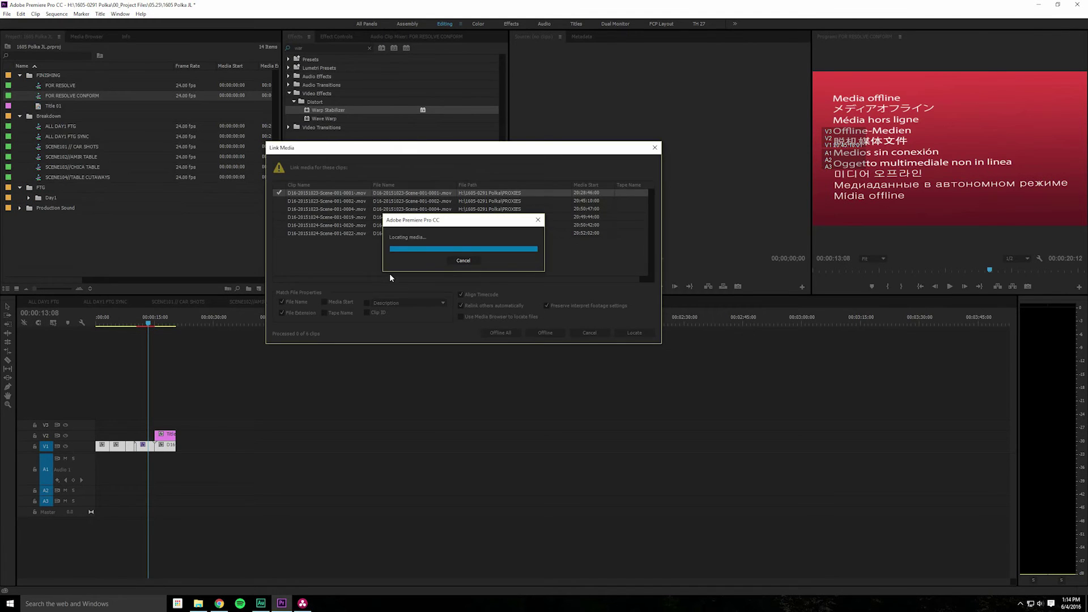
Step: Review the relinked clips from the start of the conform sequence to 00:00:17:16 and select the title clip on V2
click(105, 324)
drag(105, 323, 166, 321)
click(164, 435)
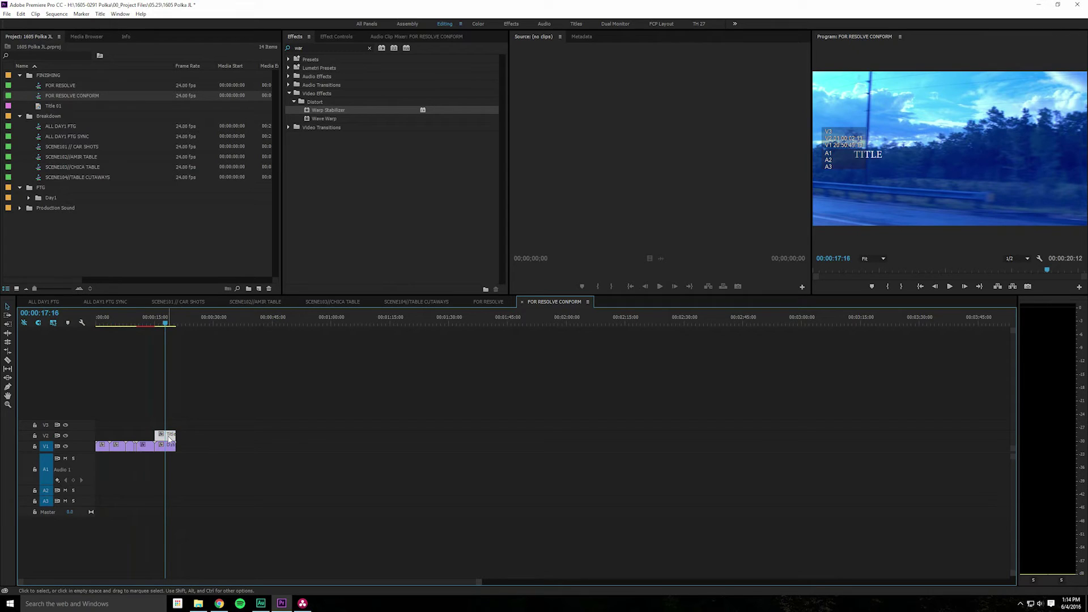
Step: Analyze the Warp Stabilizer effect on the V1 clip at 00:00:12:22
click(151, 323)
drag(151, 324, 147, 324)
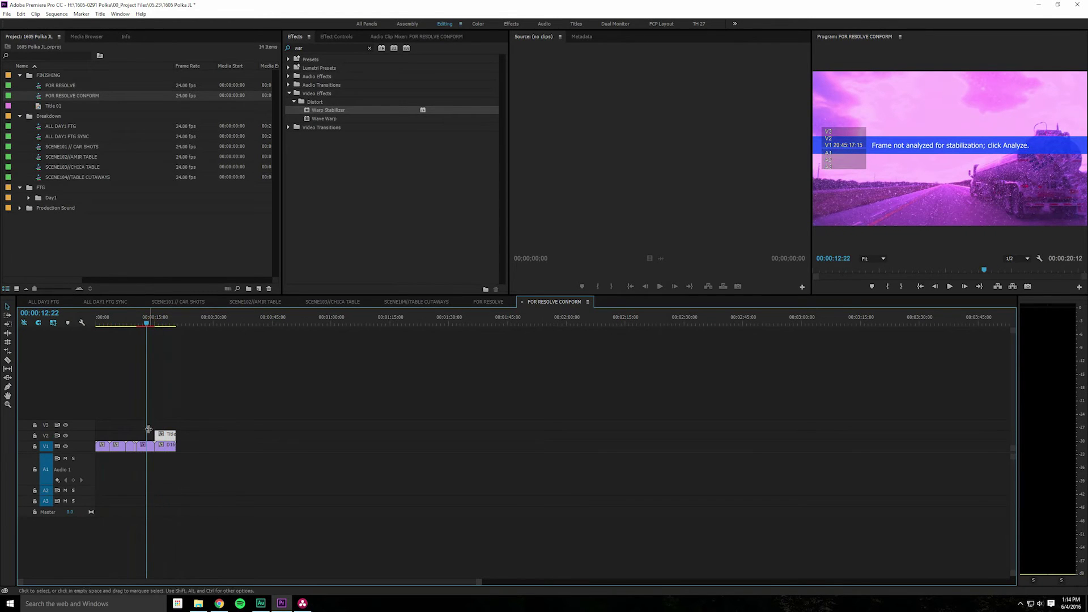
click(230, 335)
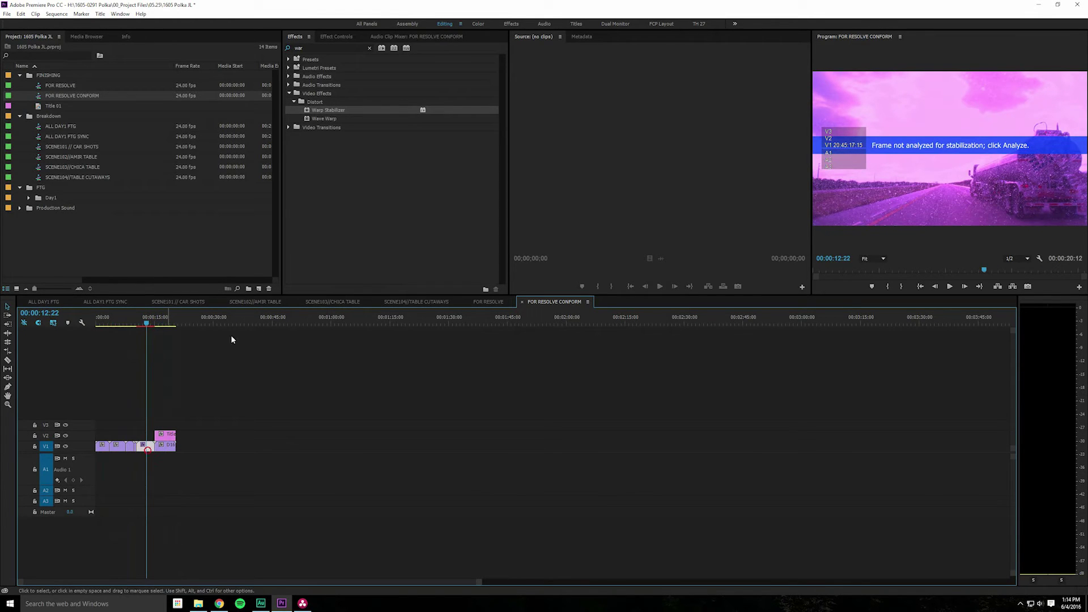
click(342, 35)
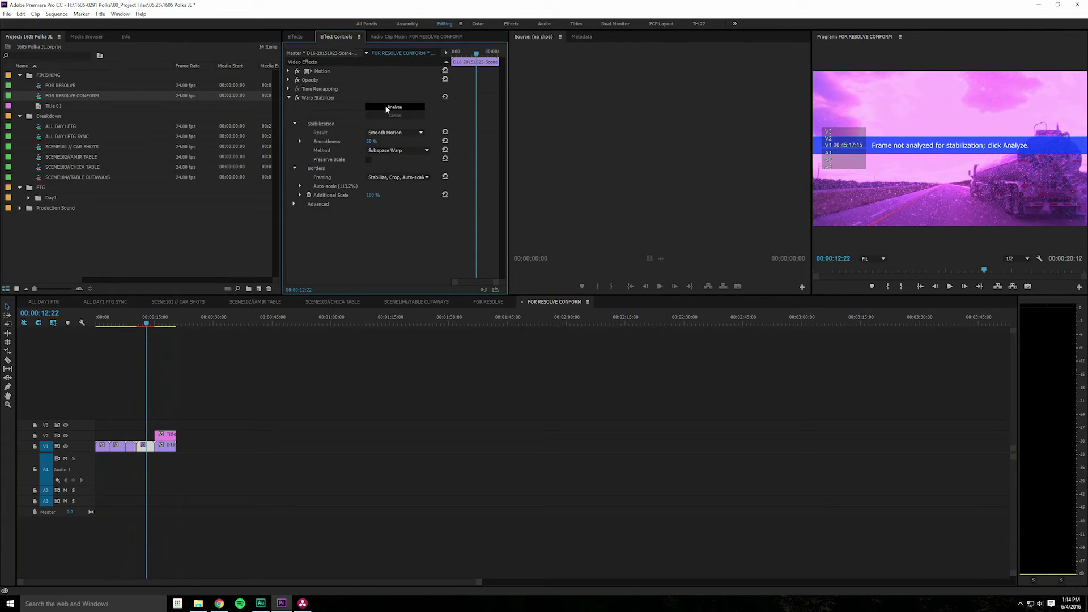
click(386, 107)
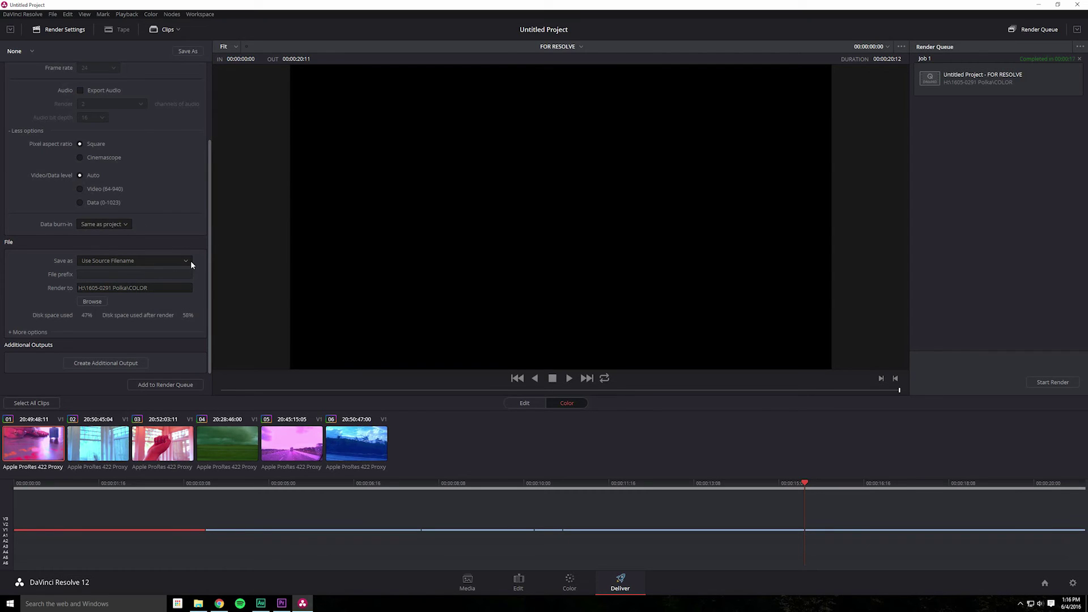
Step: Enable the commercial workflow in the additional file options of the render settings, and switch back to Premiere Pro
click(25, 333)
scroll(25, 324, down, 3)
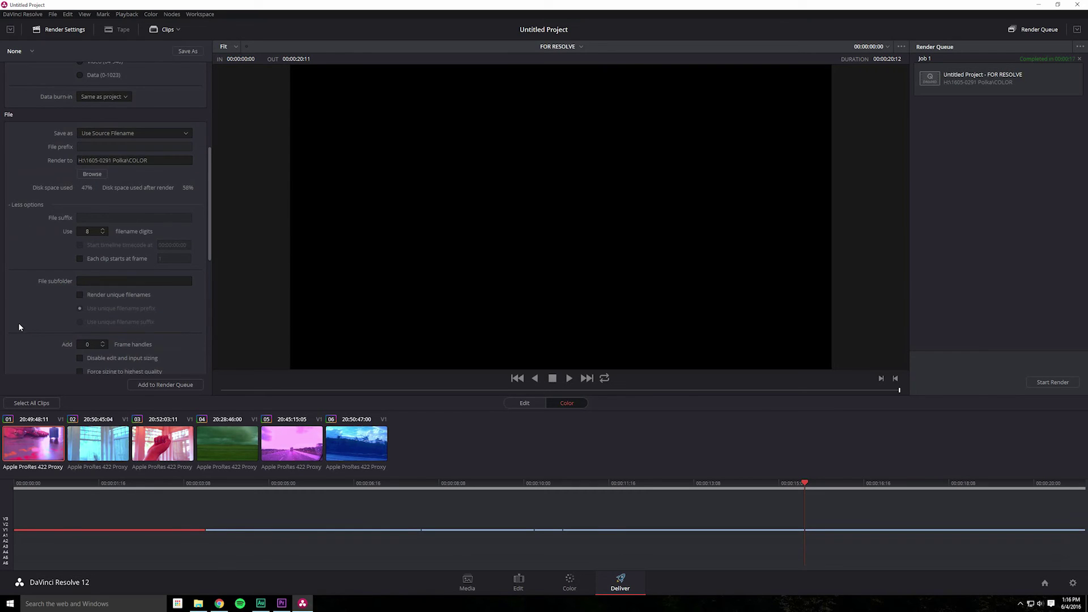
scroll(37, 262, down, 7)
click(82, 226)
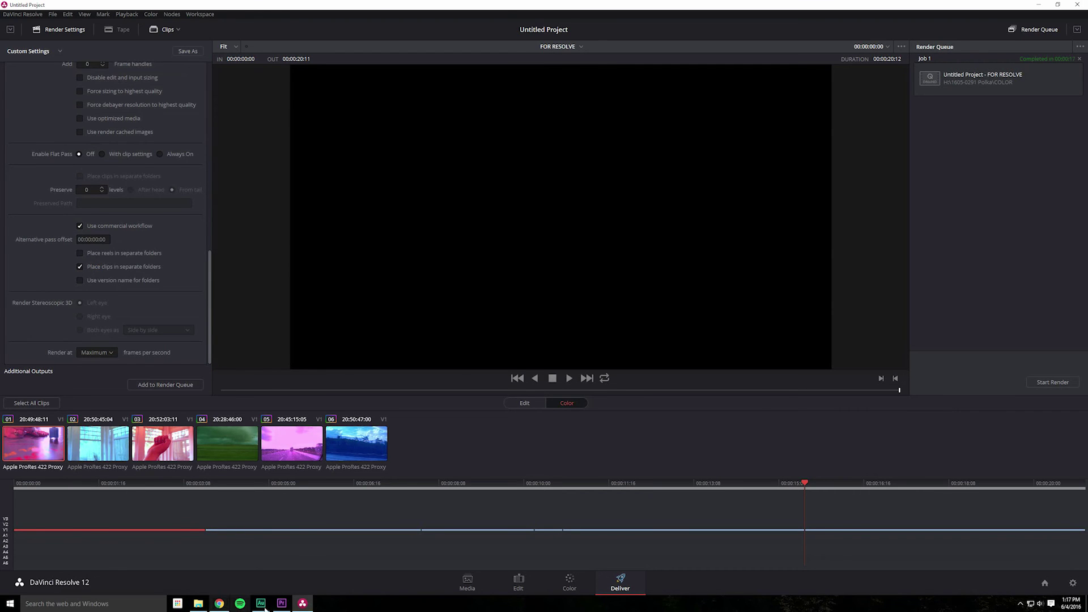
click(281, 604)
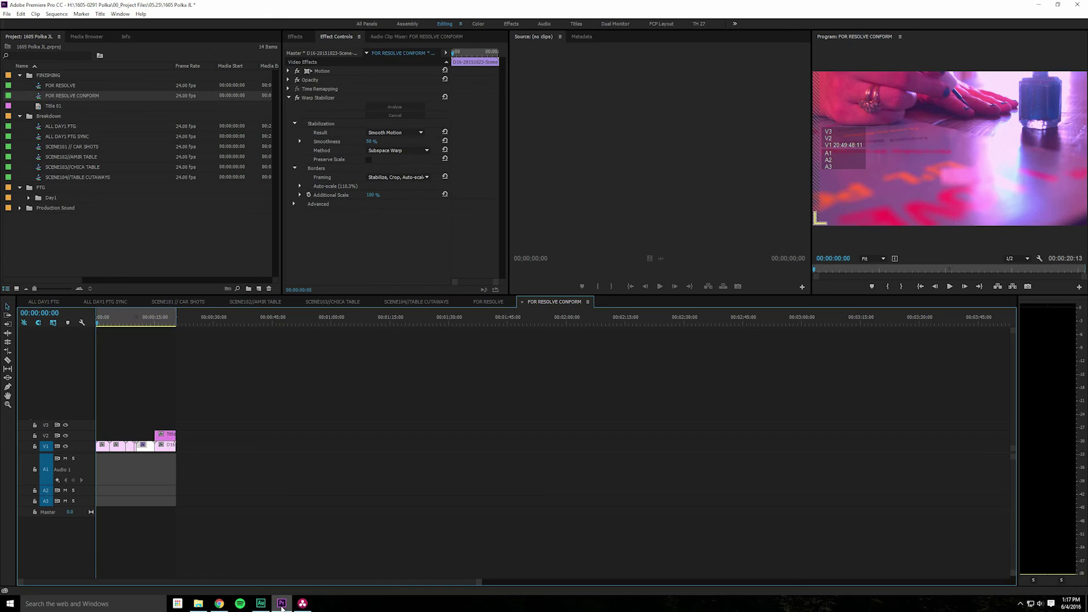